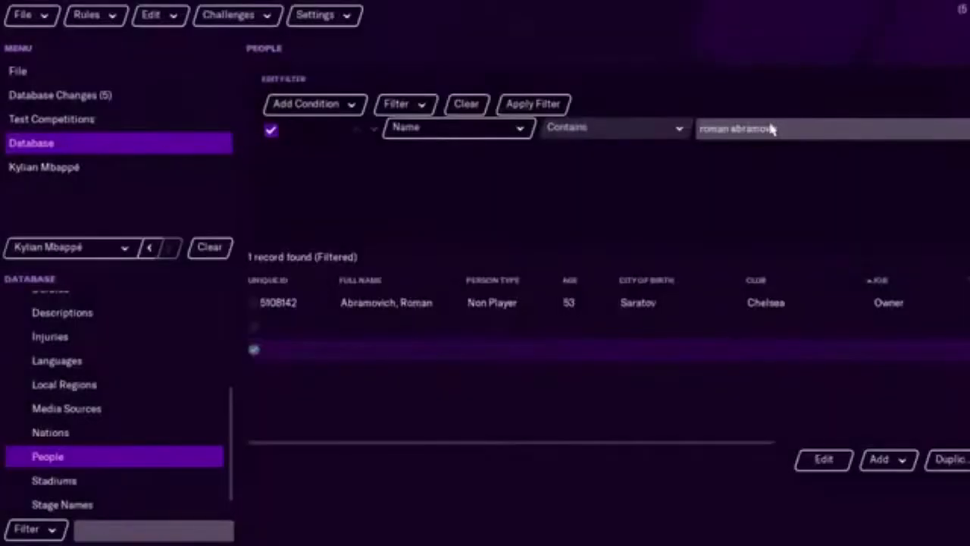
# - Change the Chelsea owner's club contract to Norwich City by searching clubs for 'norwich'
pyautogui.doubleClick(337, 304)
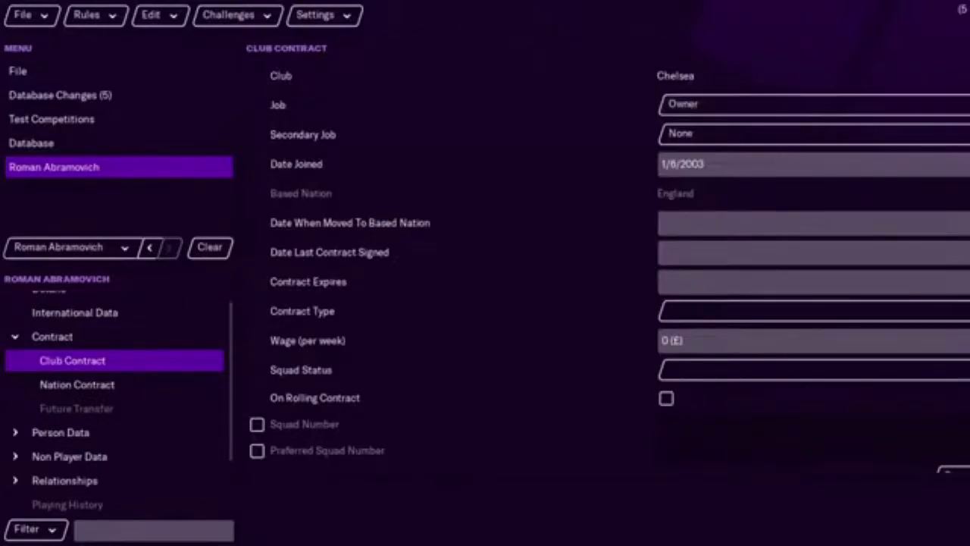
pyautogui.click(693, 80)
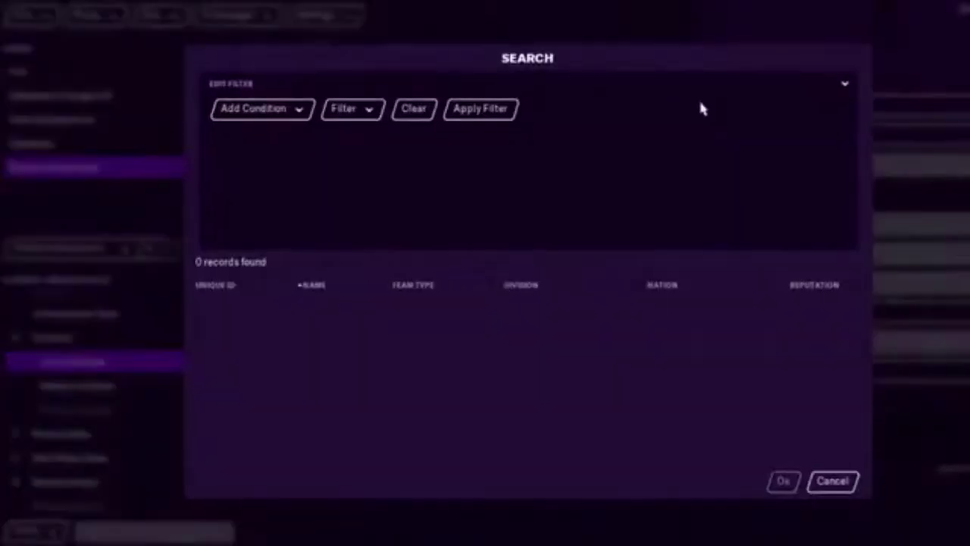
pyautogui.click(288, 108)
pyautogui.click(302, 155)
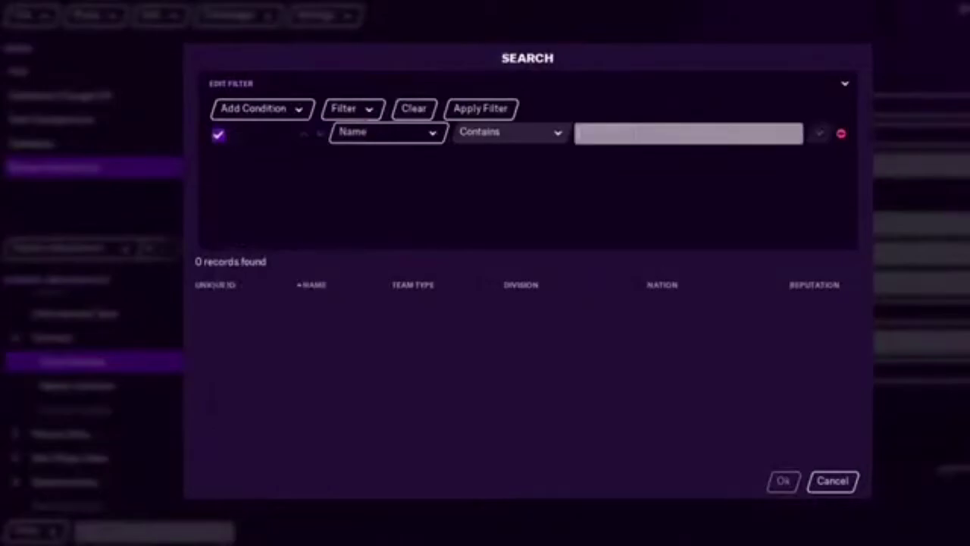
pyautogui.write('norw')
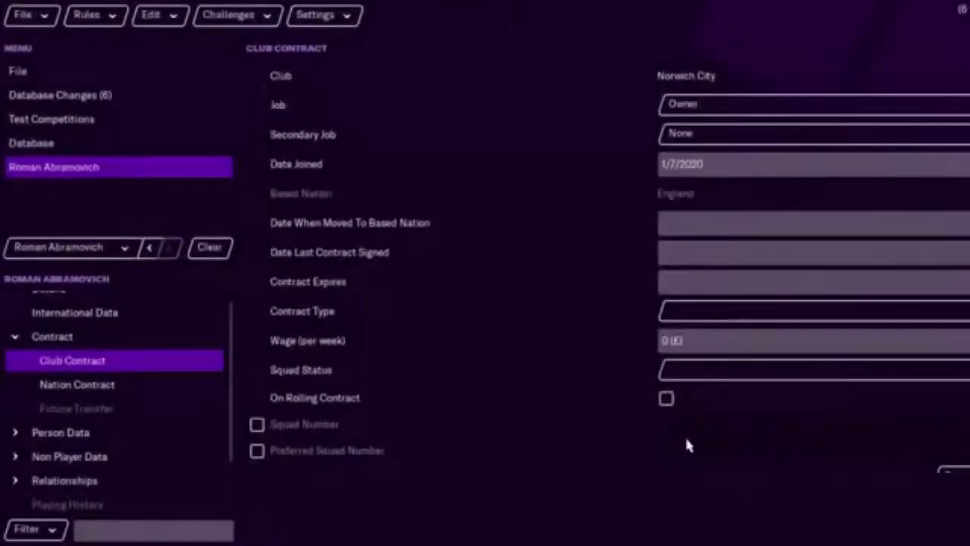
pyautogui.click(684, 80)
# - Check that Norwich City's Board lists the owner, then return to the People database list
pyautogui.moveTo(227, 340); pyautogui.dragTo(242, 418)
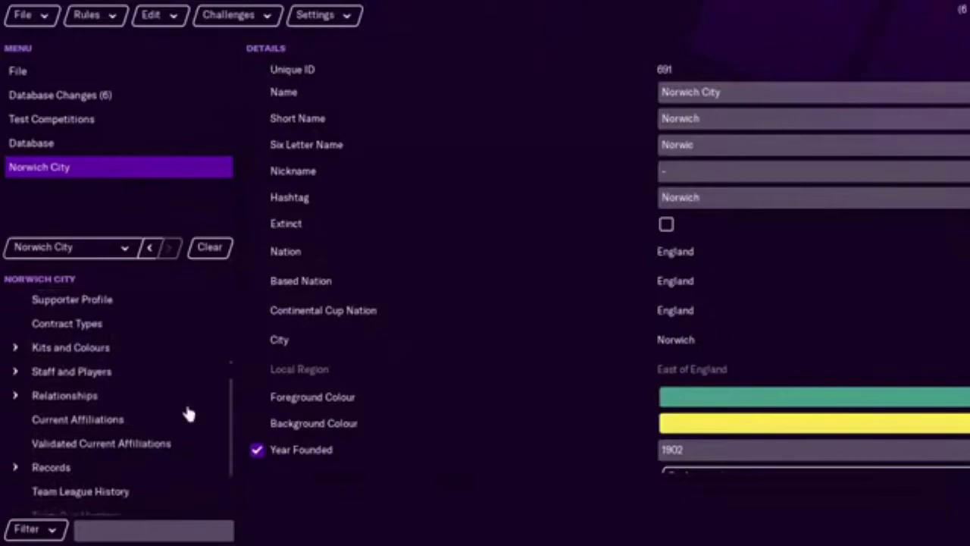
pyautogui.click(108, 372)
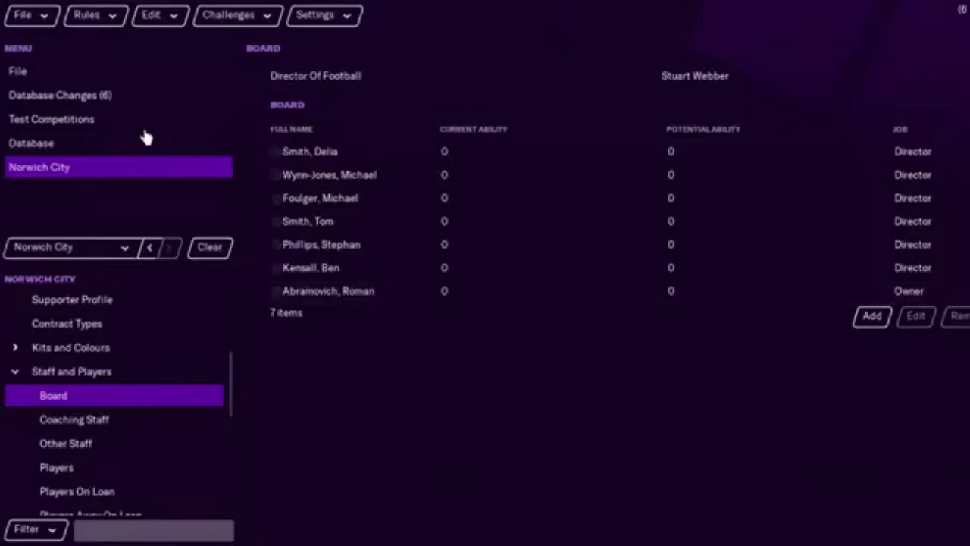
pyautogui.click(112, 146)
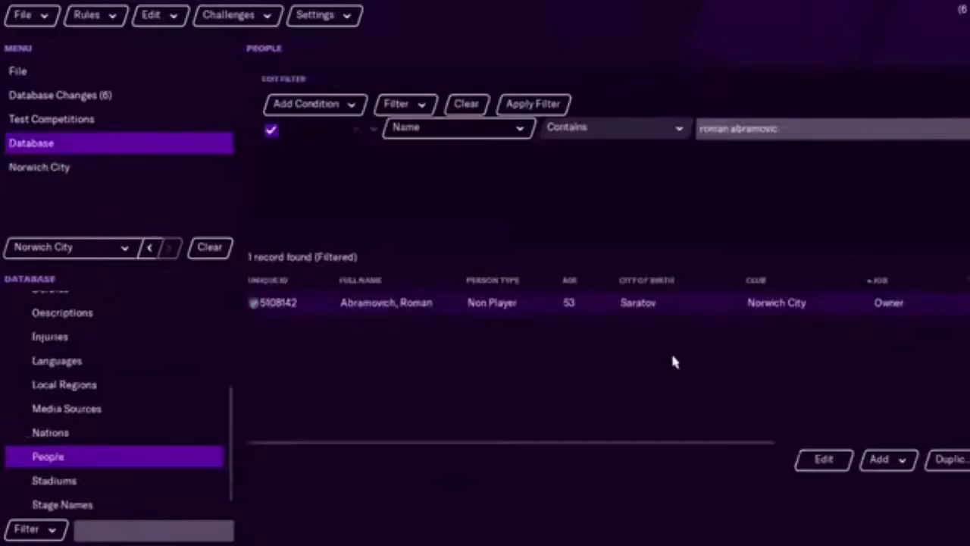
# - Add a new non-player person with first name 'The' and second name 'Boss'
pyautogui.click(884, 461)
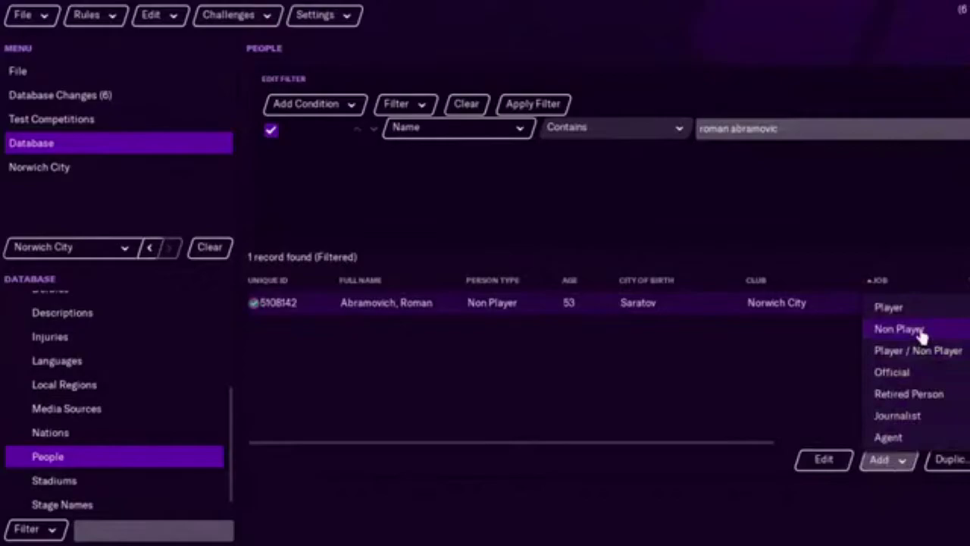
pyautogui.click(922, 336)
pyautogui.write('The')
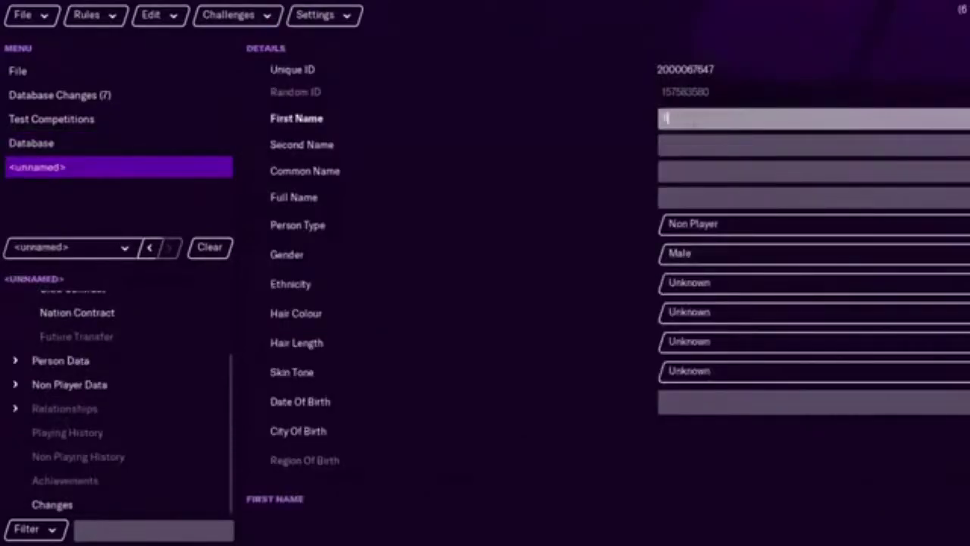
pyautogui.click(692, 141)
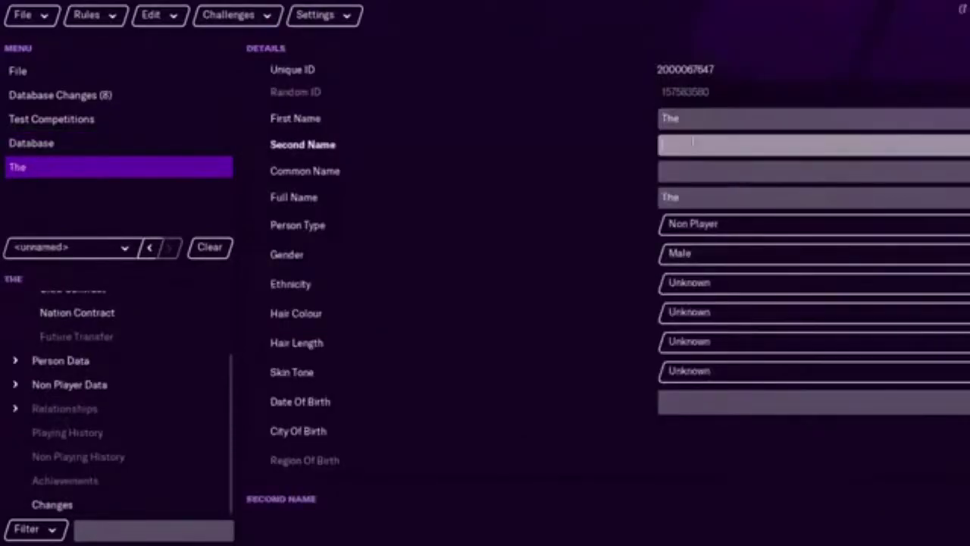
pyautogui.write('Rob')
pyautogui.write('ss')
pyautogui.press('Return')
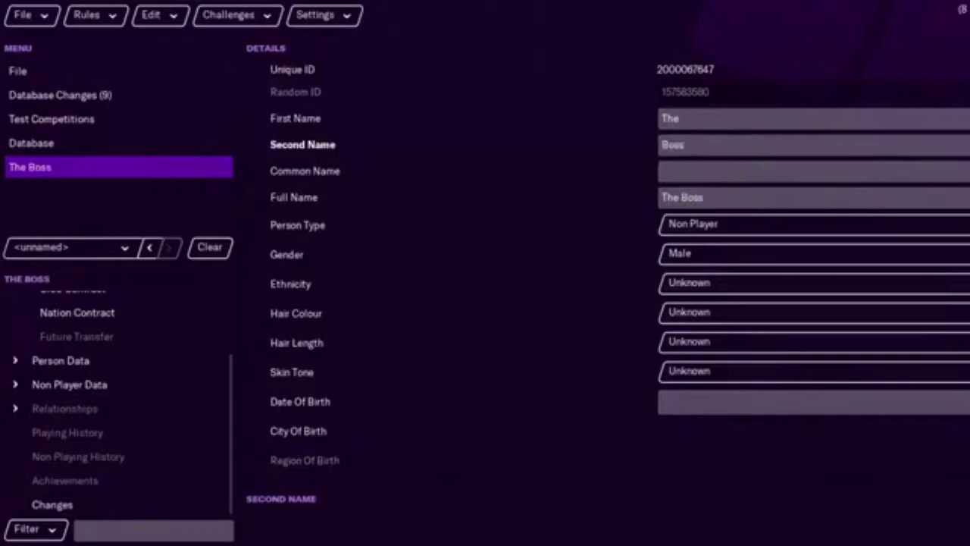
pyautogui.scroll(-5, 689, 291)
# - Give The Boss a Chairman club contract at Ipswich Town, then view his attributes
pyautogui.scroll(2, 689, 292)
pyautogui.scroll(-2, 689, 292)
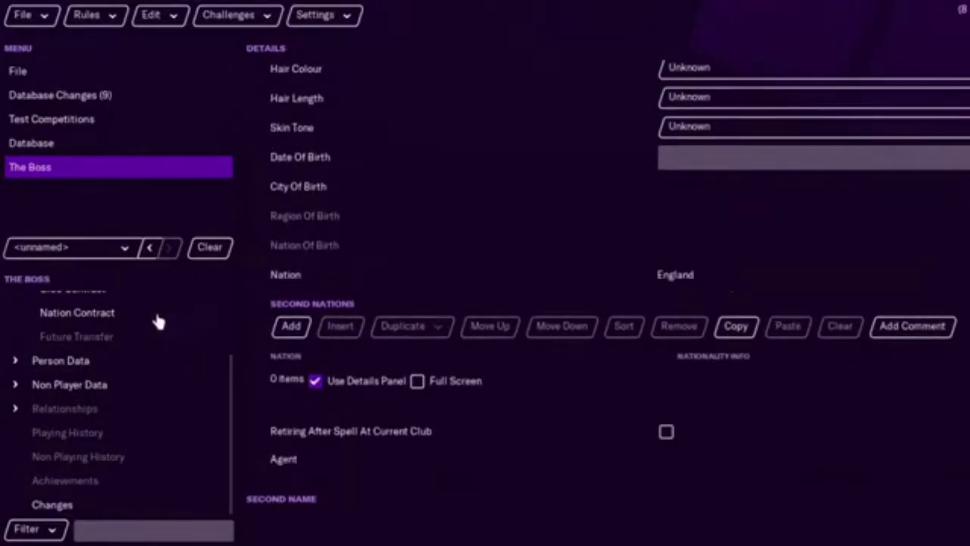
pyautogui.scroll(3, 230, 413)
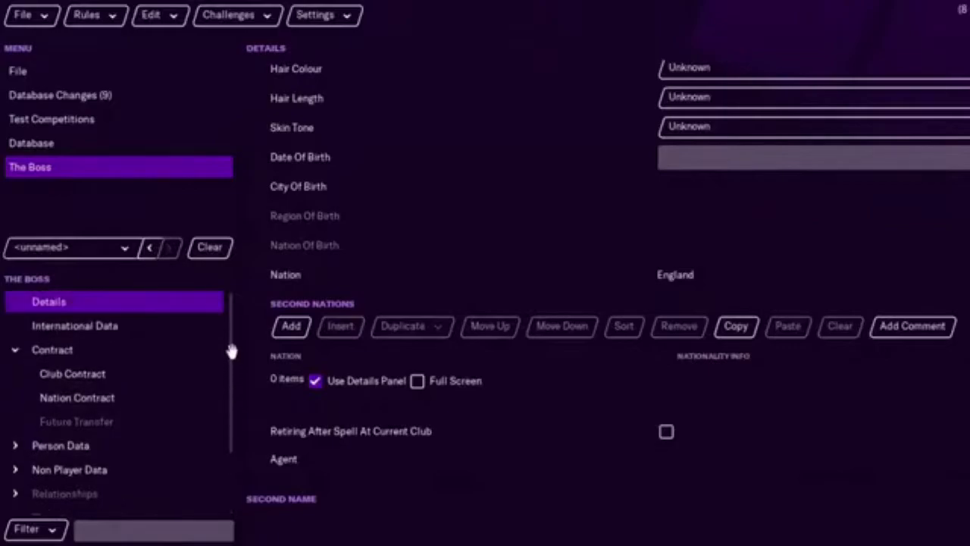
pyautogui.click(148, 376)
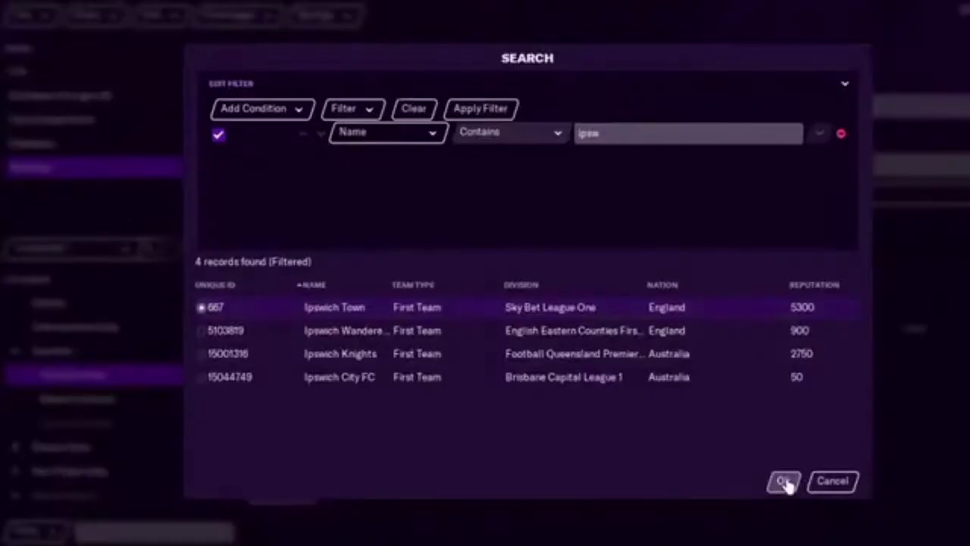
pyautogui.click(784, 481)
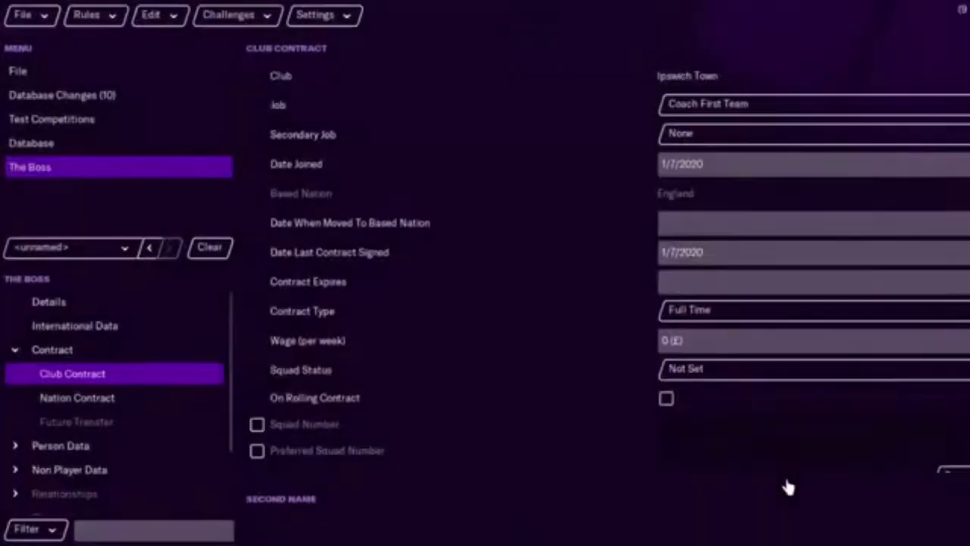
pyautogui.click(774, 109)
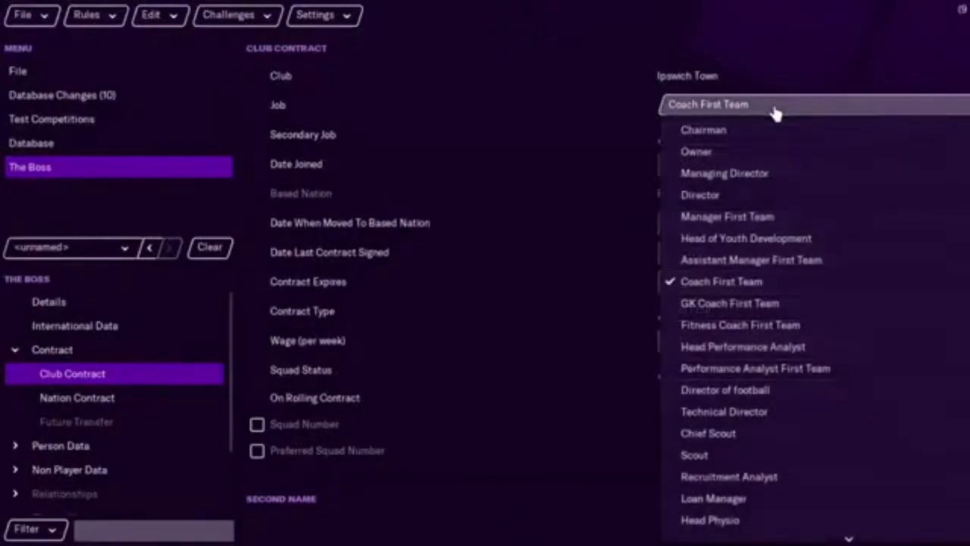
pyautogui.click(781, 131)
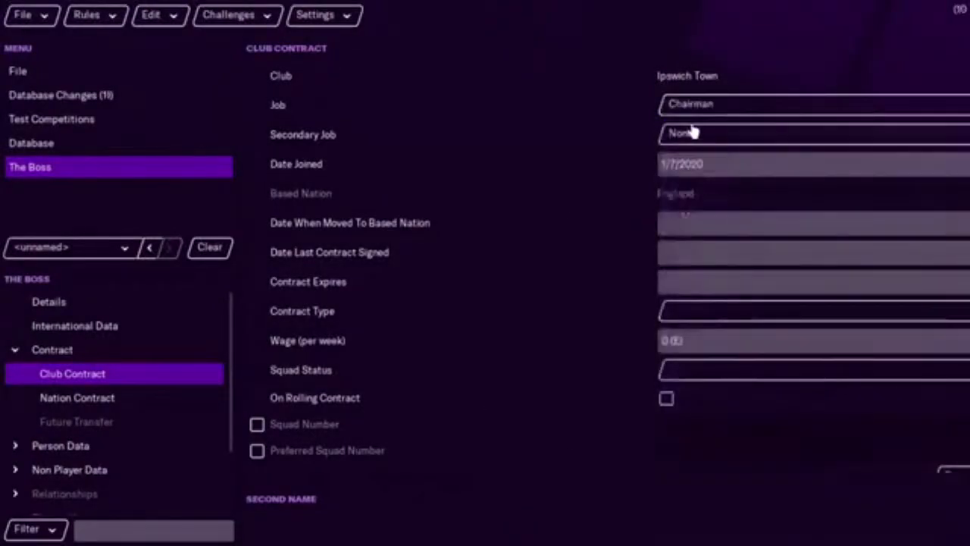
pyautogui.click(148, 454)
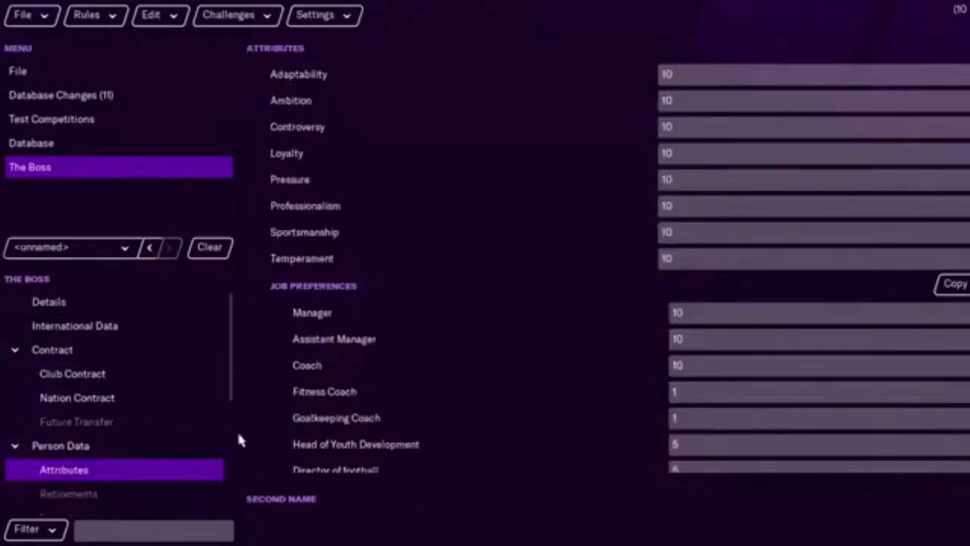
pyautogui.moveTo(235, 368); pyautogui.dragTo(232, 456)
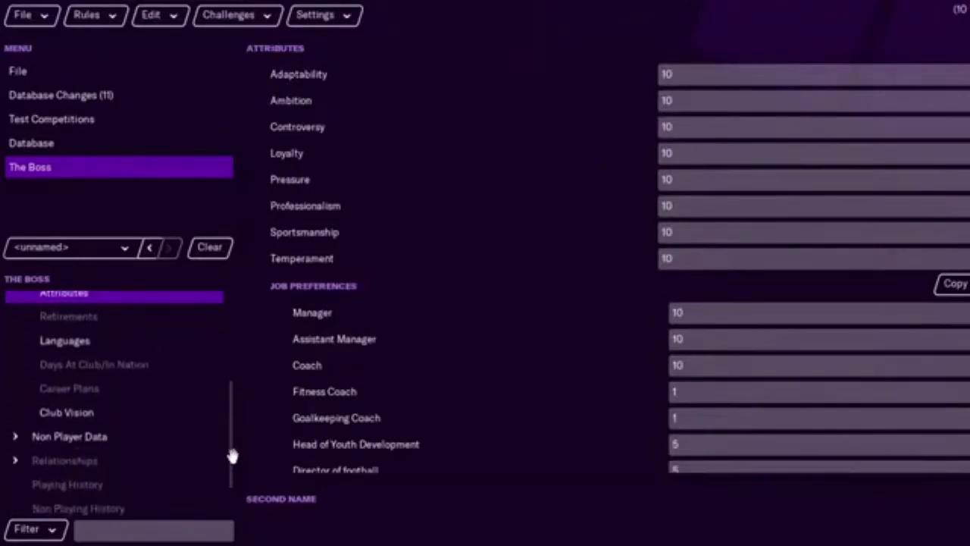
# - Add a new Win Competition goal to The Boss's club vision
pyautogui.click(120, 421)
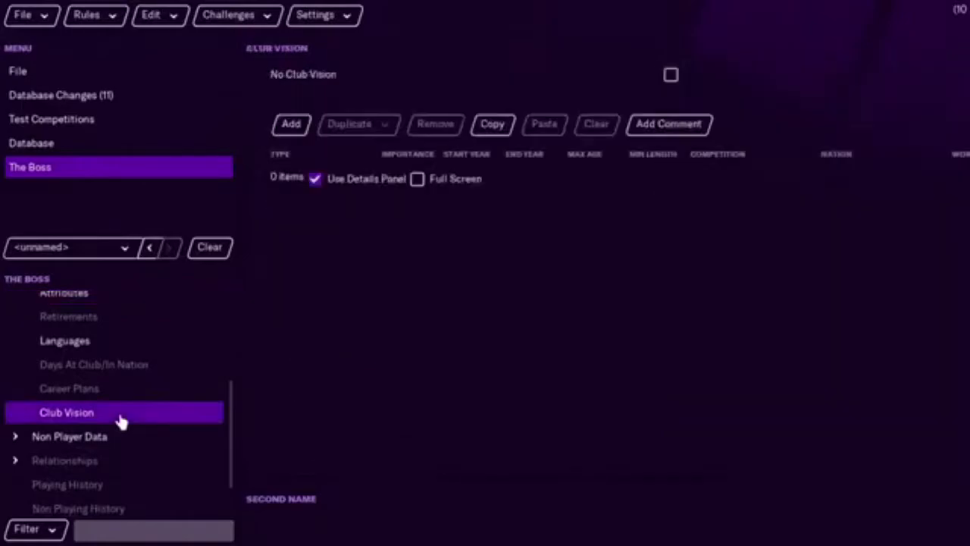
pyautogui.click(293, 126)
pyautogui.click(348, 176)
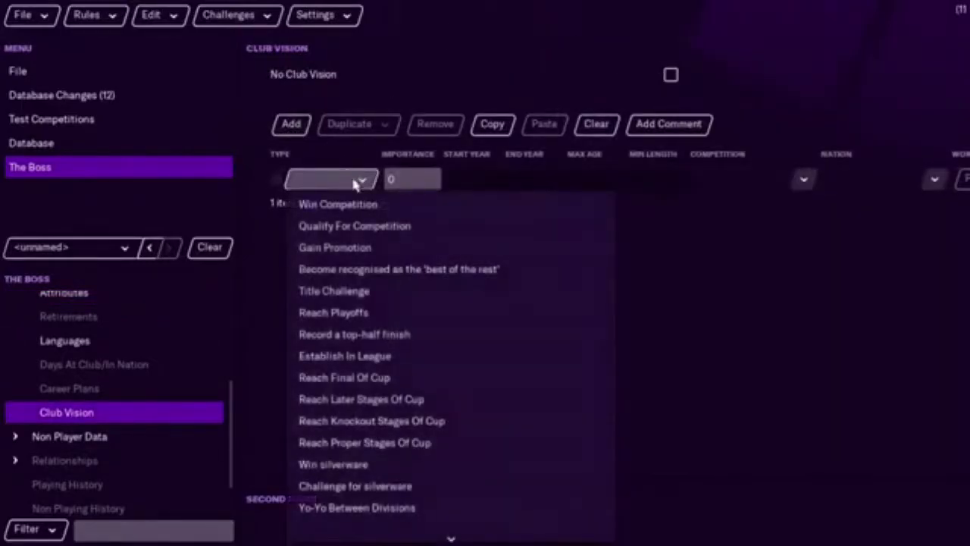
pyautogui.click(444, 212)
# - Set the goal's competition to Sky Bet League One, found by searching 'league one'
pyautogui.click(802, 185)
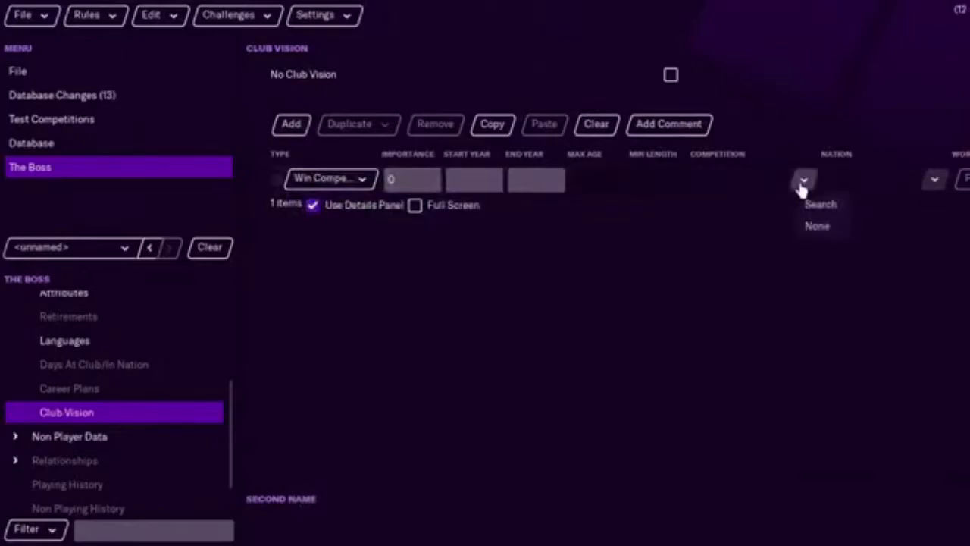
pyautogui.click(816, 203)
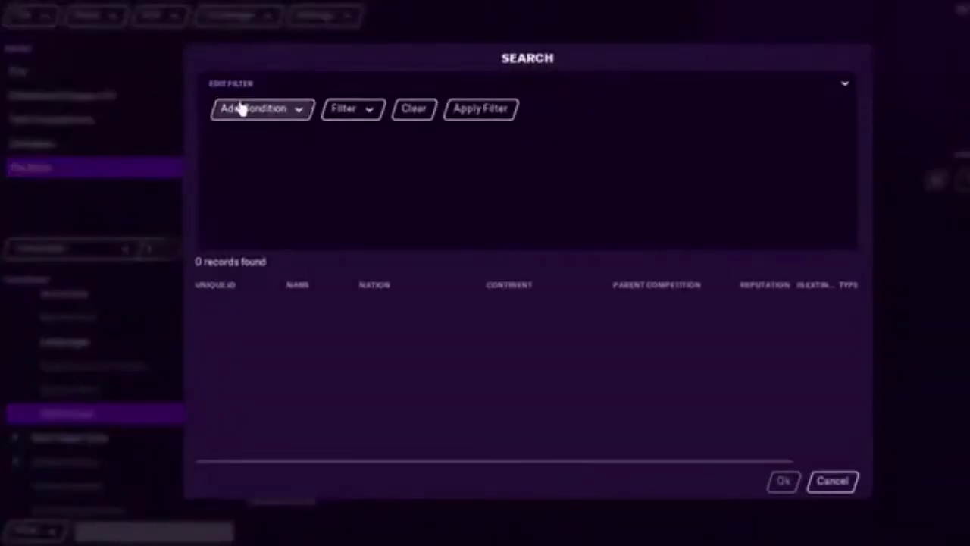
pyautogui.click(240, 109)
pyautogui.click(299, 158)
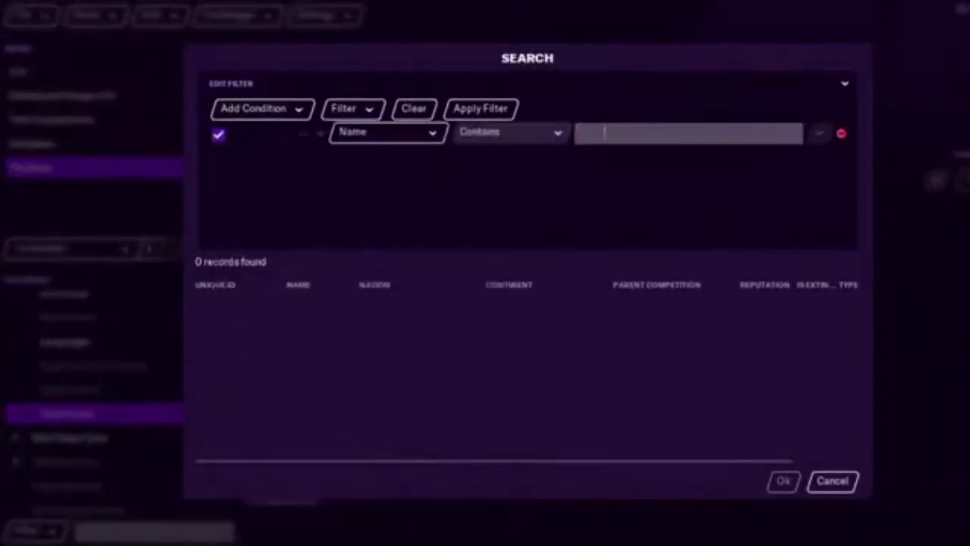
pyautogui.click(604, 133)
pyautogui.write('leagu')
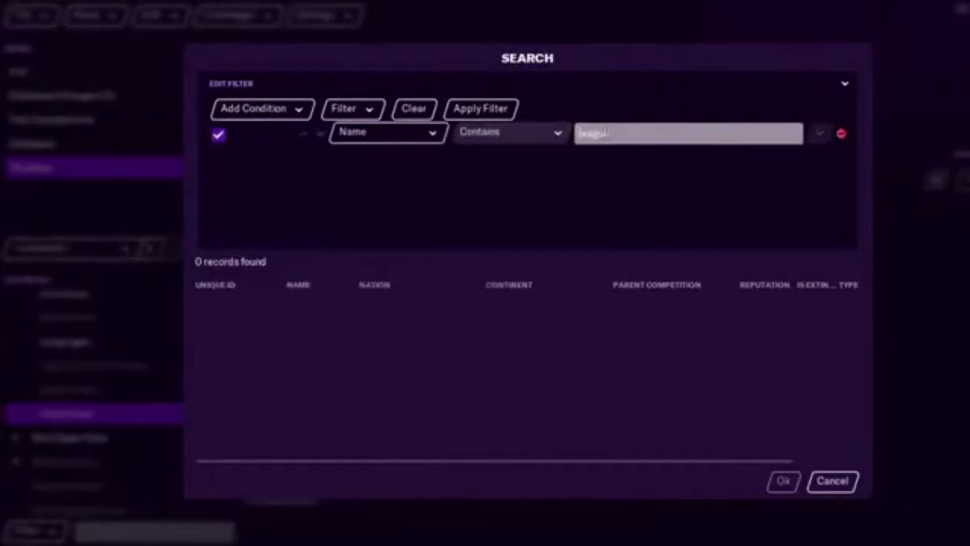
pyautogui.write('e one')
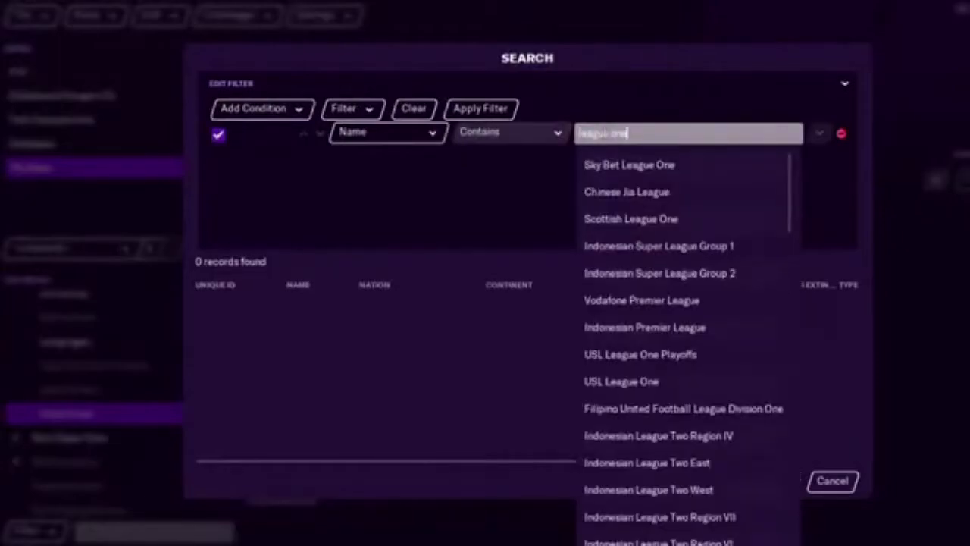
pyautogui.click(622, 165)
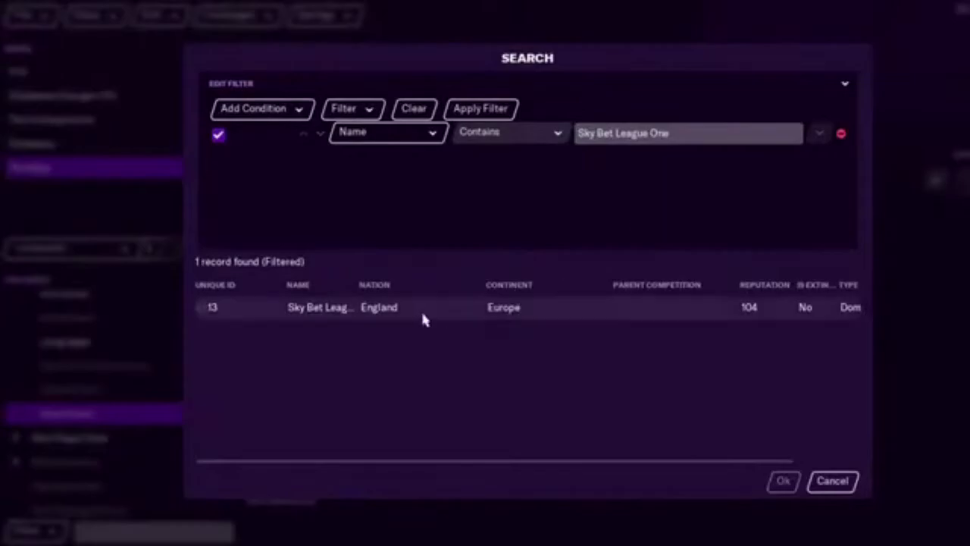
pyautogui.click(424, 316)
pyautogui.click(785, 482)
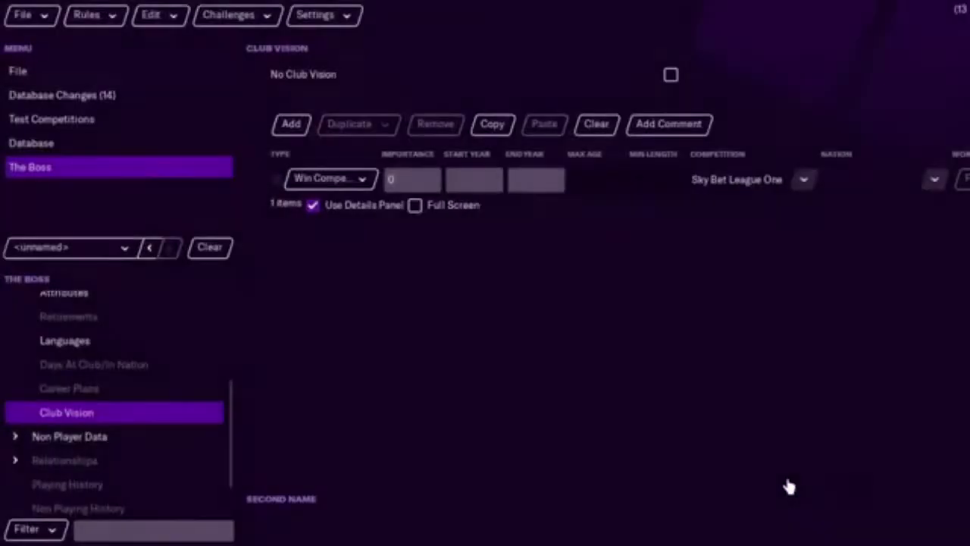
# - Give the Sky Bet League One vision goal importance 10
pyautogui.click(412, 179)
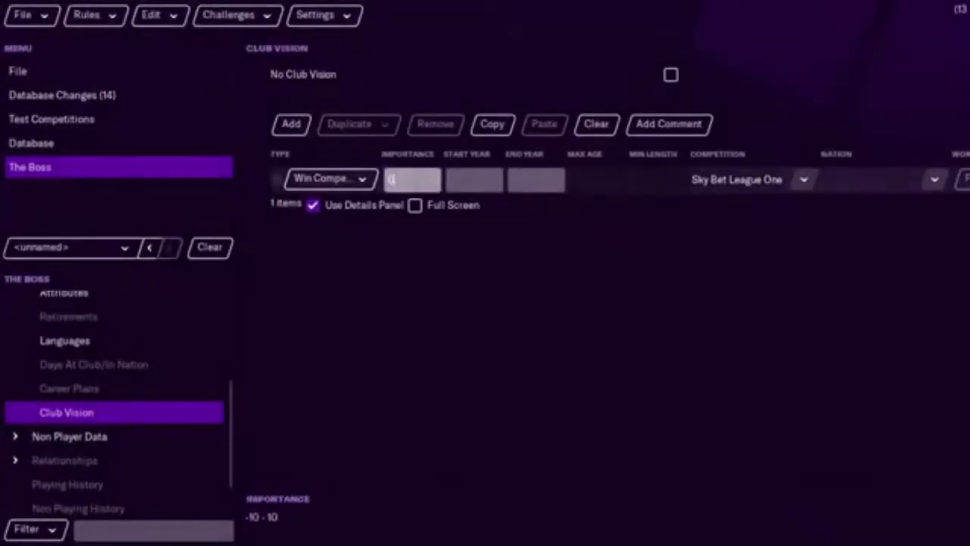
pyautogui.write('10')
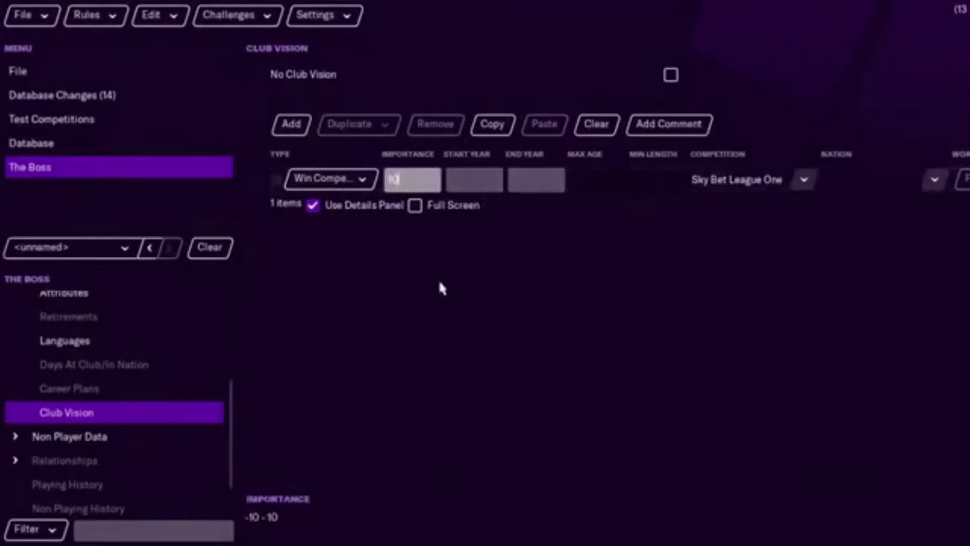
pyautogui.press('Tab')
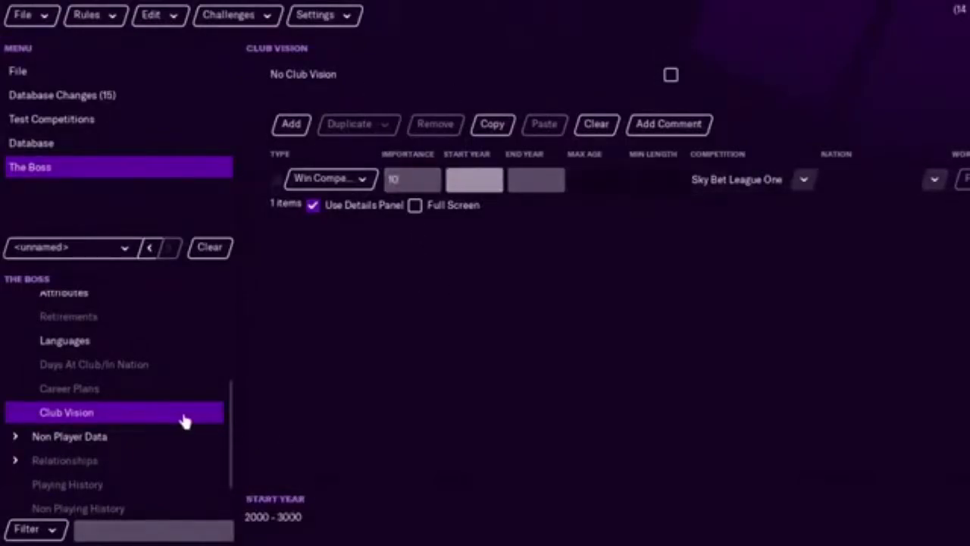
pyautogui.click(154, 439)
# - Set The Boss's non-tactical Patience and Resources attributes to 20
pyautogui.click(152, 353)
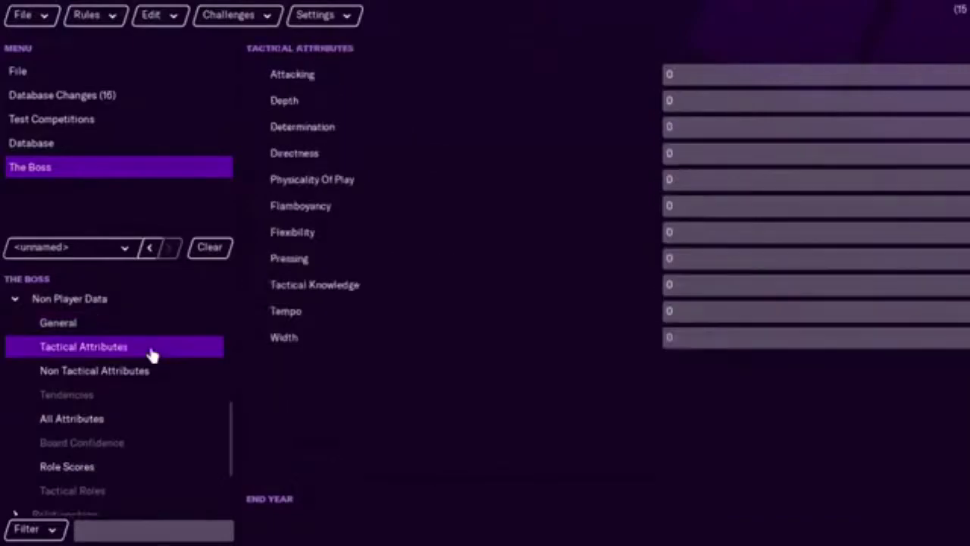
pyautogui.click(159, 372)
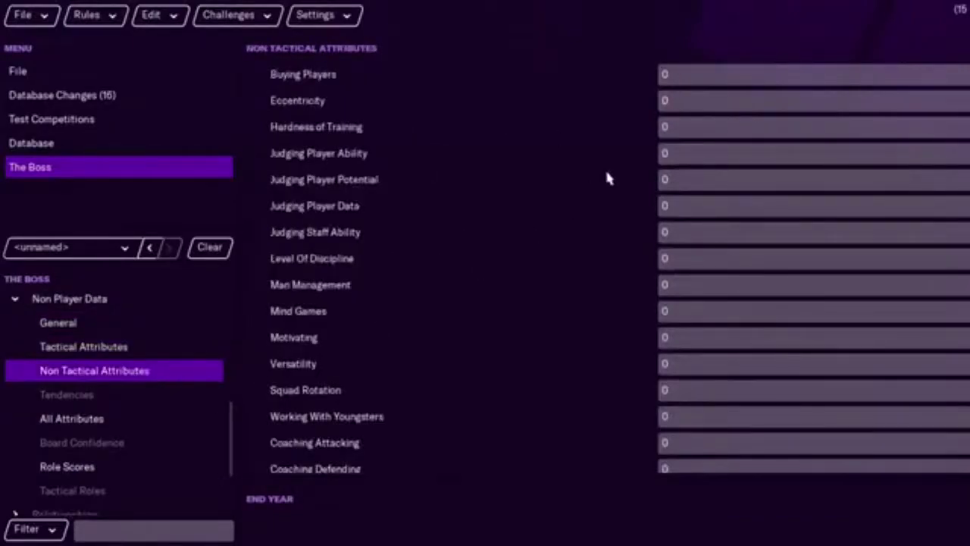
pyautogui.scroll(-5, 607, 178)
pyautogui.scroll(-1, 606, 258)
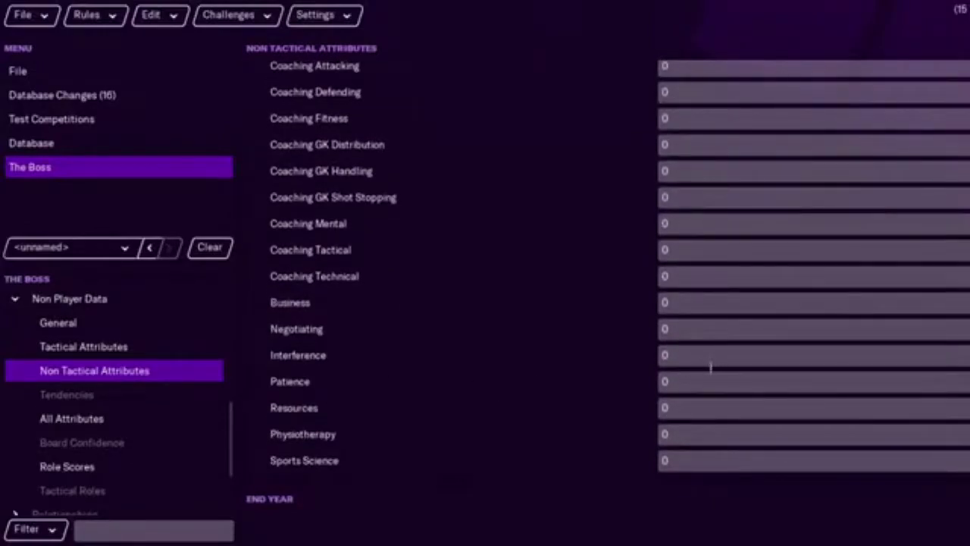
pyautogui.click(690, 381)
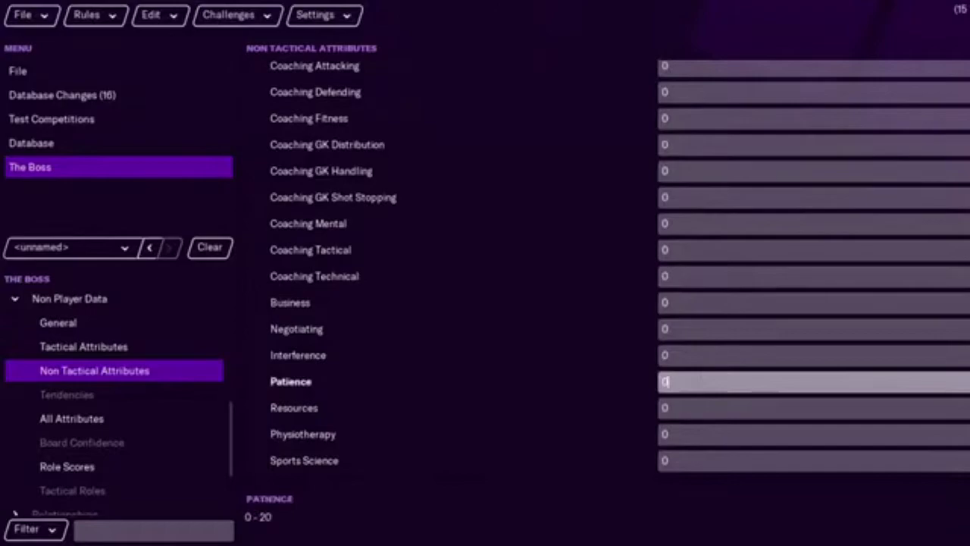
pyautogui.press('BackSpace')
pyautogui.write('20')
pyautogui.press('Tab')
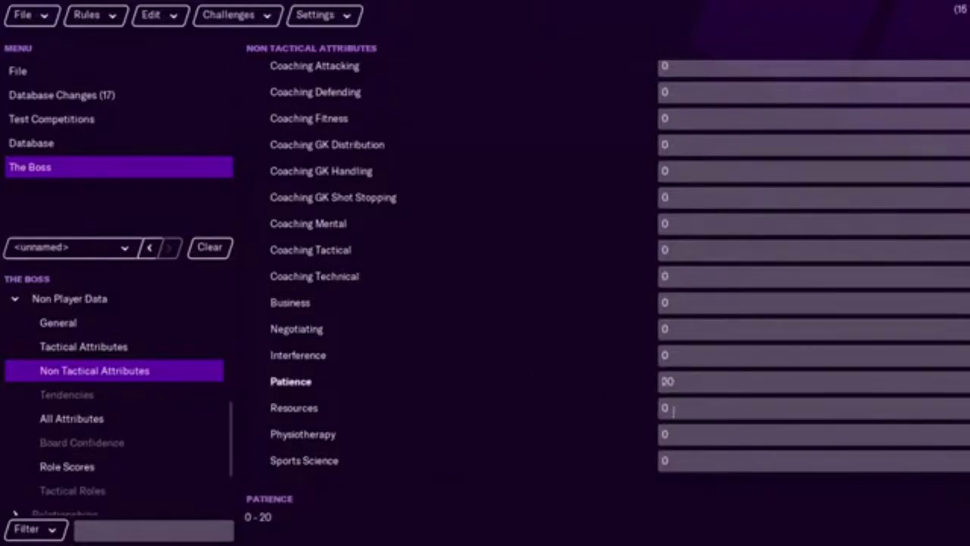
pyautogui.write('20')
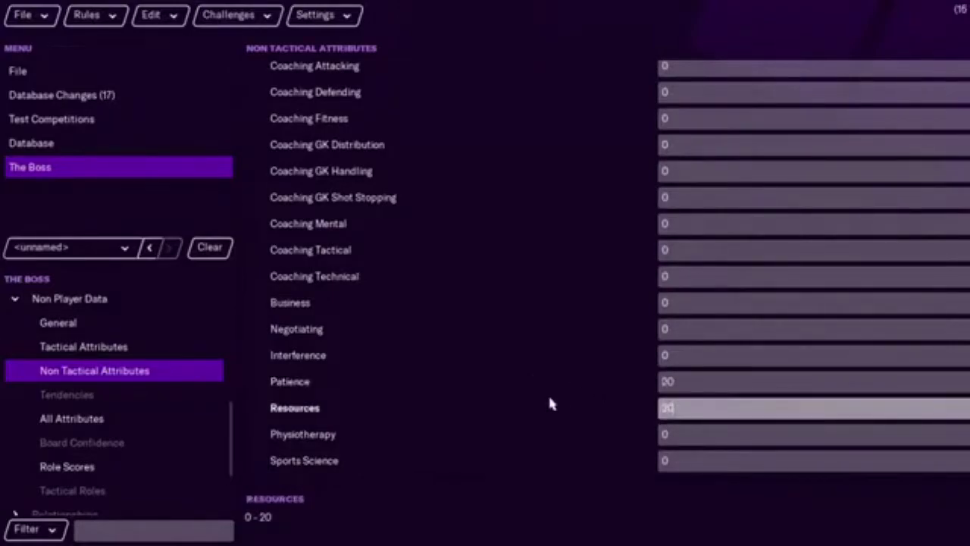
pyautogui.click(550, 403)
# - Raise The Boss's Negotiating to 18, then open Ipswich Town's club record
pyautogui.click(666, 328)
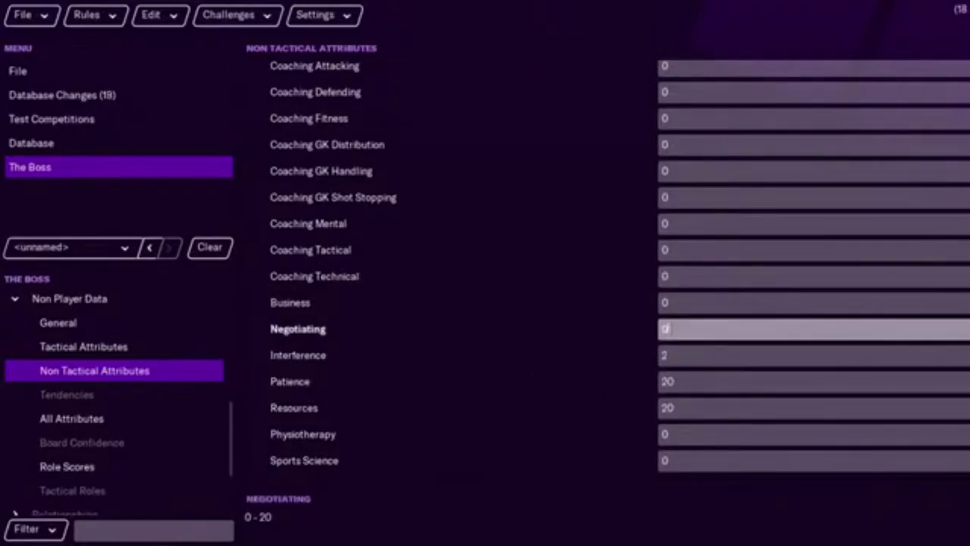
pyautogui.click(529, 339)
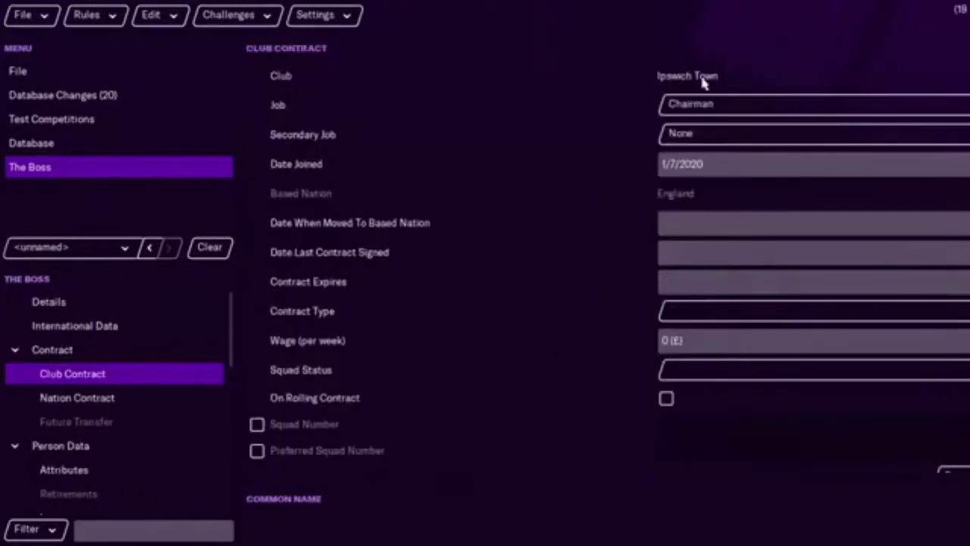
pyautogui.click(702, 79)
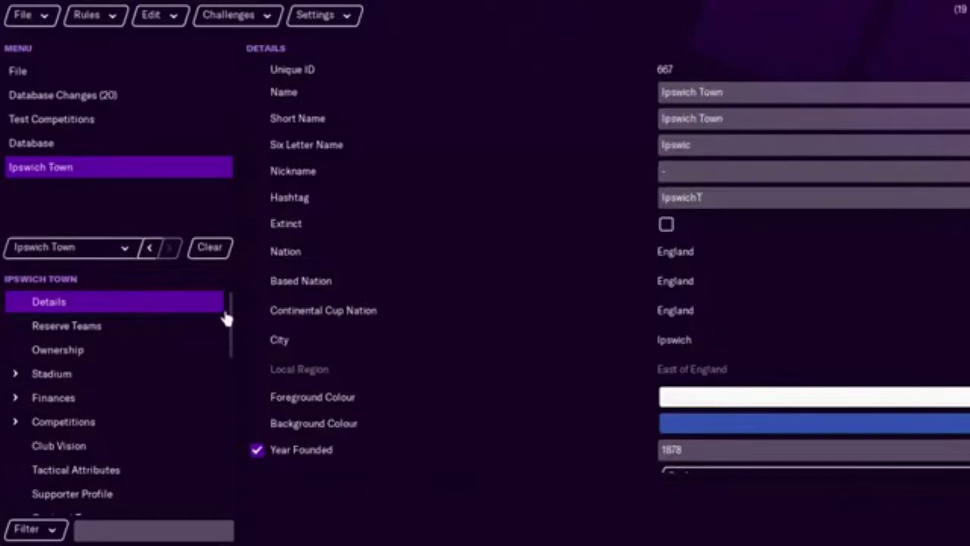
# - Remove the previous chairman from Ipswich Town's Board, leaving The Boss as chairman
pyautogui.moveTo(234, 319)
pyautogui.mouseDown()
pyautogui.moveTo(237, 405)
pyautogui.moveTo(235, 393)
pyautogui.mouseUp()
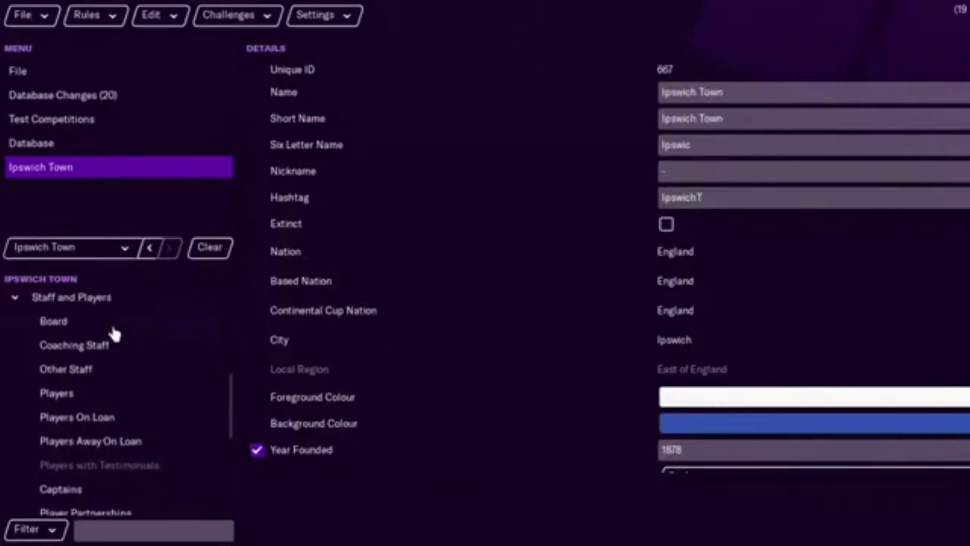
pyautogui.click(112, 326)
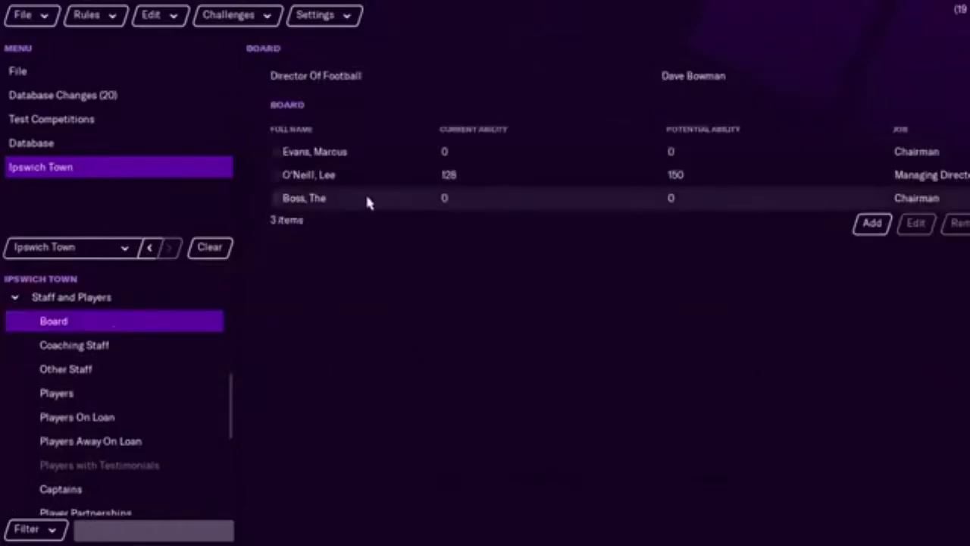
pyautogui.click(417, 151)
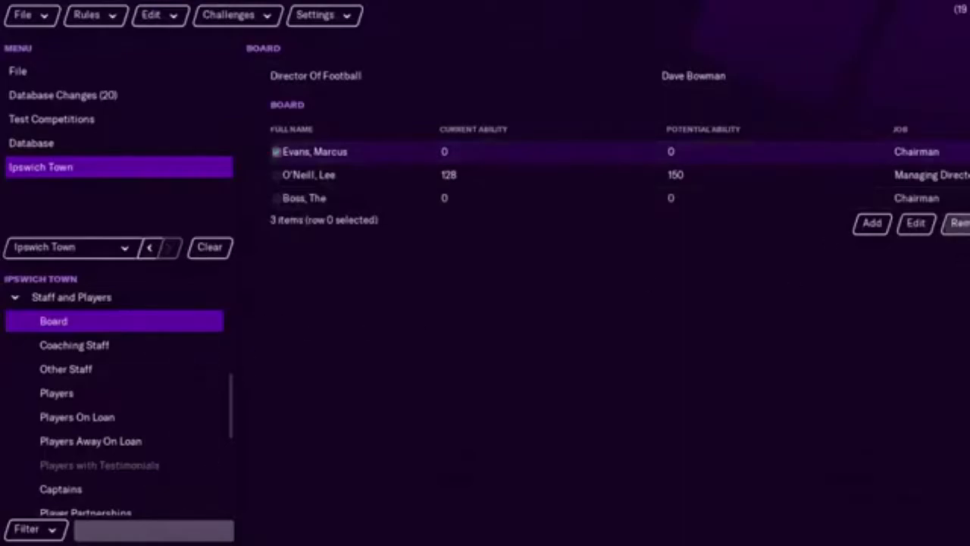
pyautogui.click(959, 223)
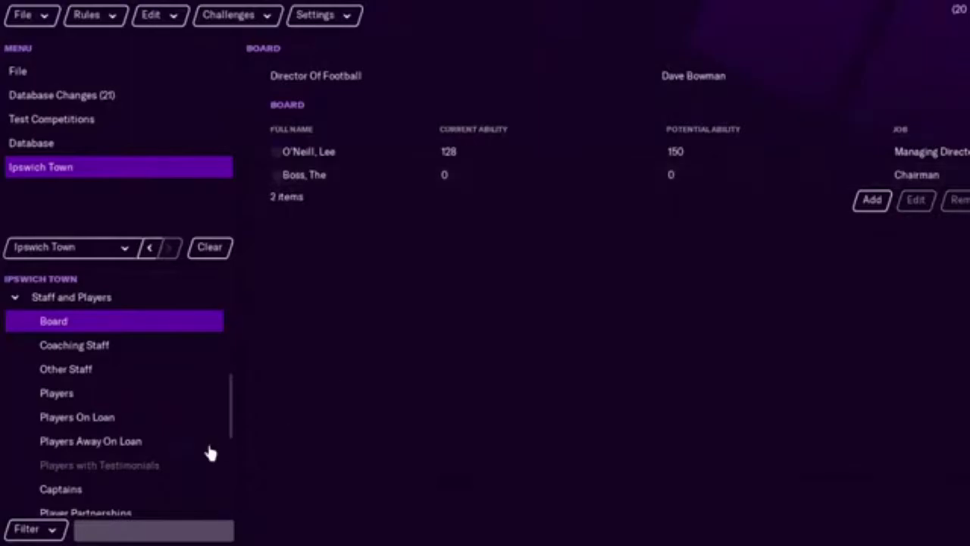
pyautogui.moveTo(232, 410)
pyautogui.mouseDown()
pyautogui.moveTo(239, 350)
pyautogui.moveTo(228, 316)
pyautogui.moveTo(234, 342)
pyautogui.mouseUp()
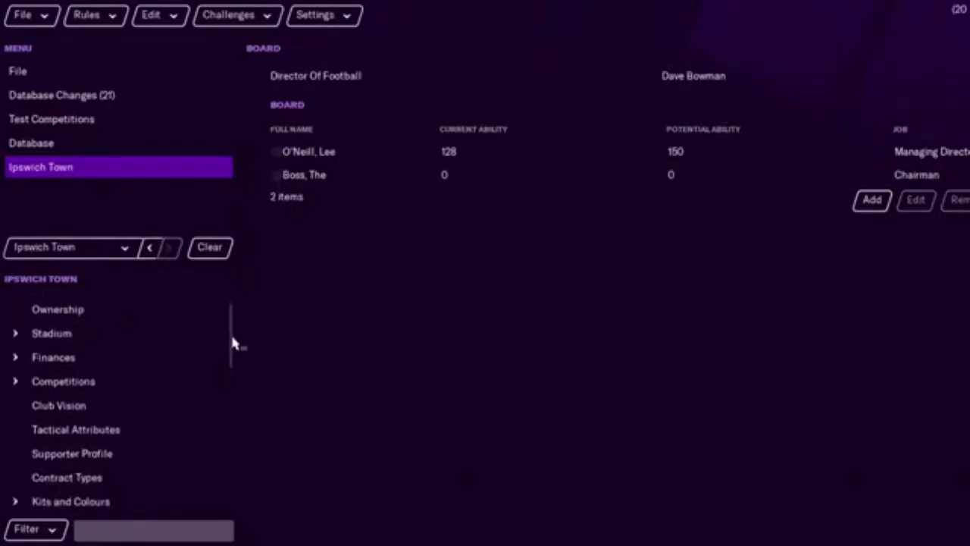
pyautogui.click(131, 319)
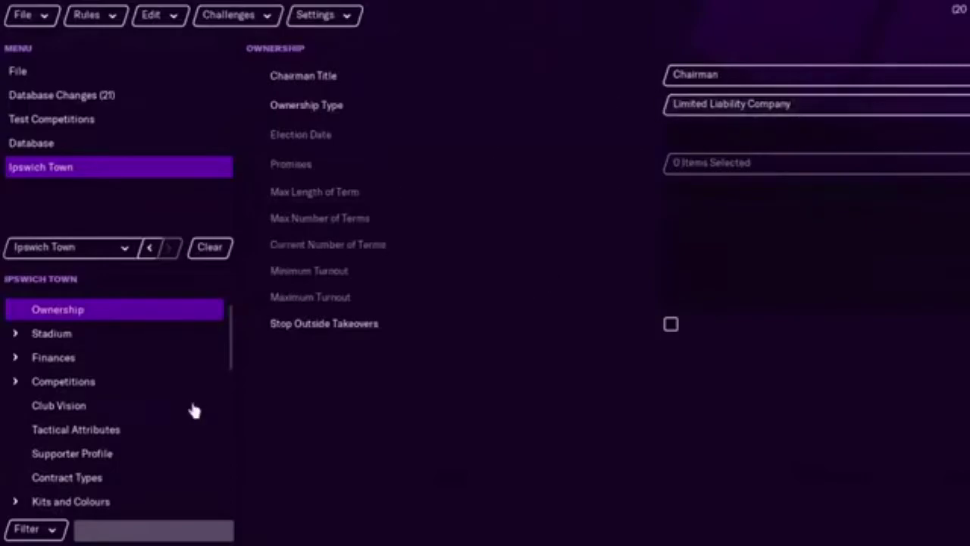
# - Set Ipswich Town's Sugar Daddy to Foreground, increasing starting finances
pyautogui.moveTo(232, 340); pyautogui.dragTo(236, 402)
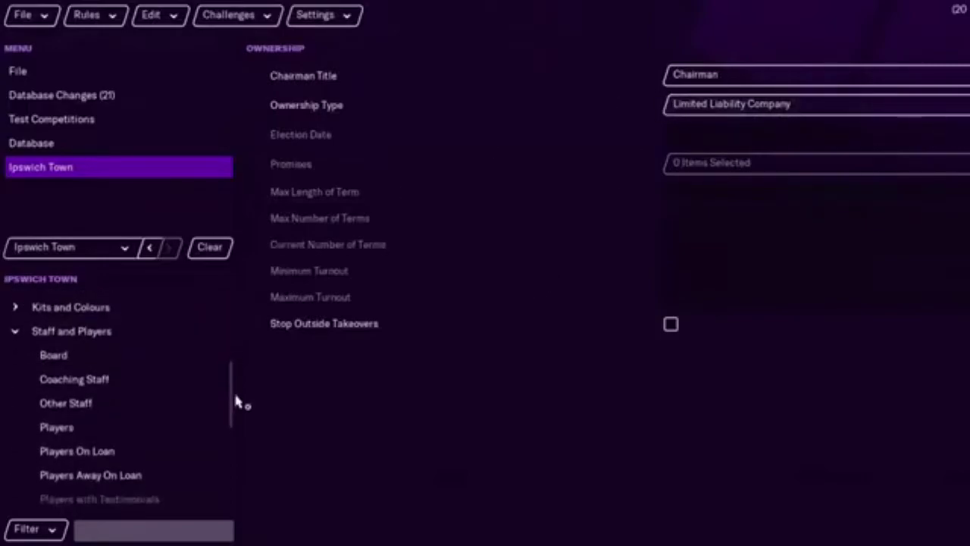
pyautogui.scroll(8, 171, 387)
pyautogui.click(147, 302)
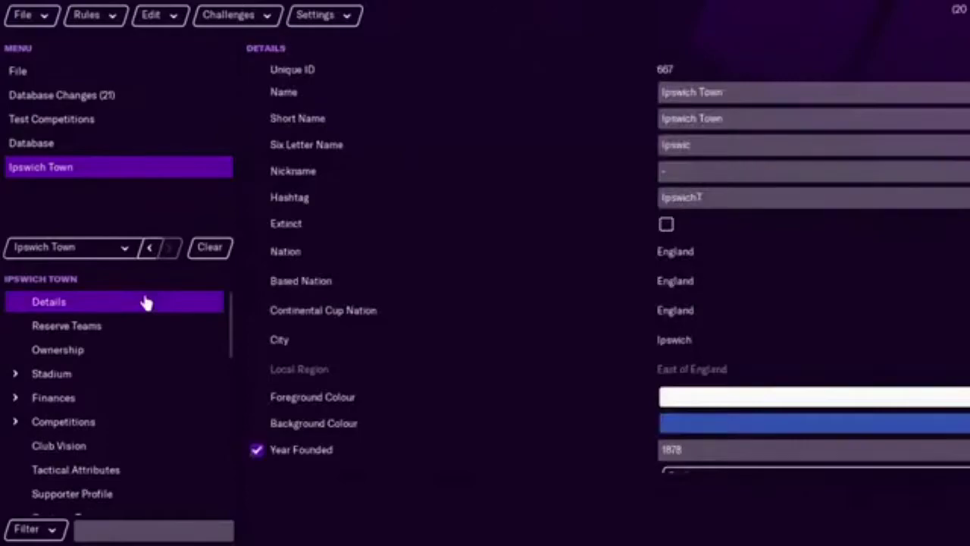
pyautogui.click(162, 402)
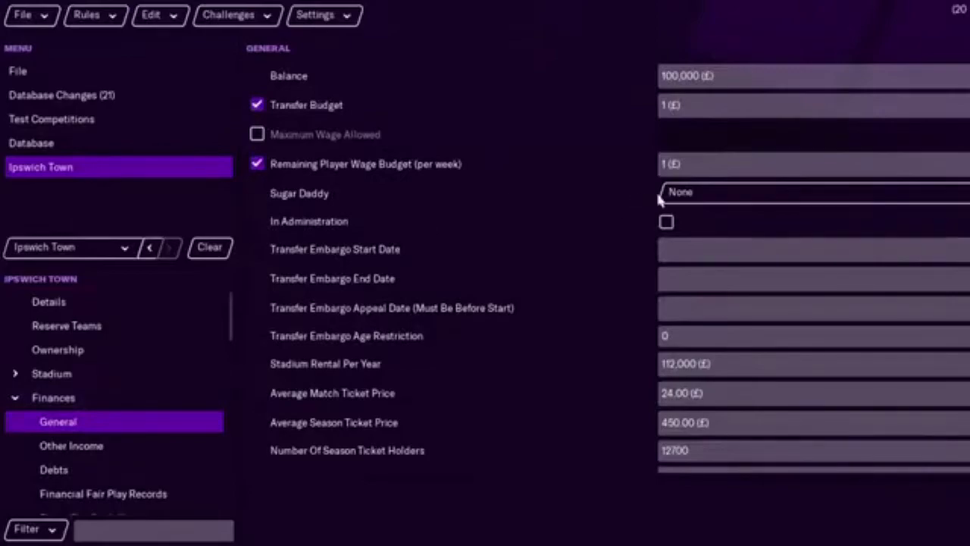
pyautogui.click(689, 194)
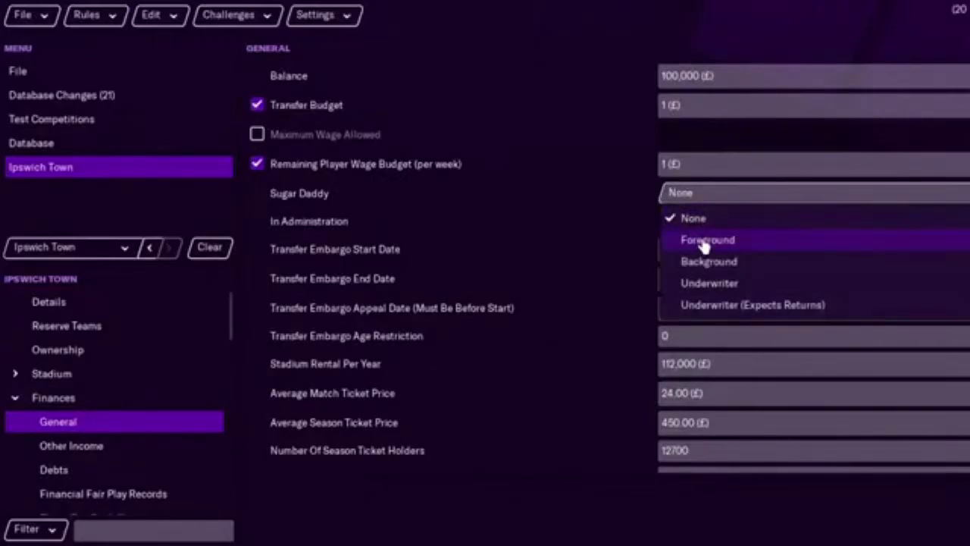
pyautogui.click(705, 241)
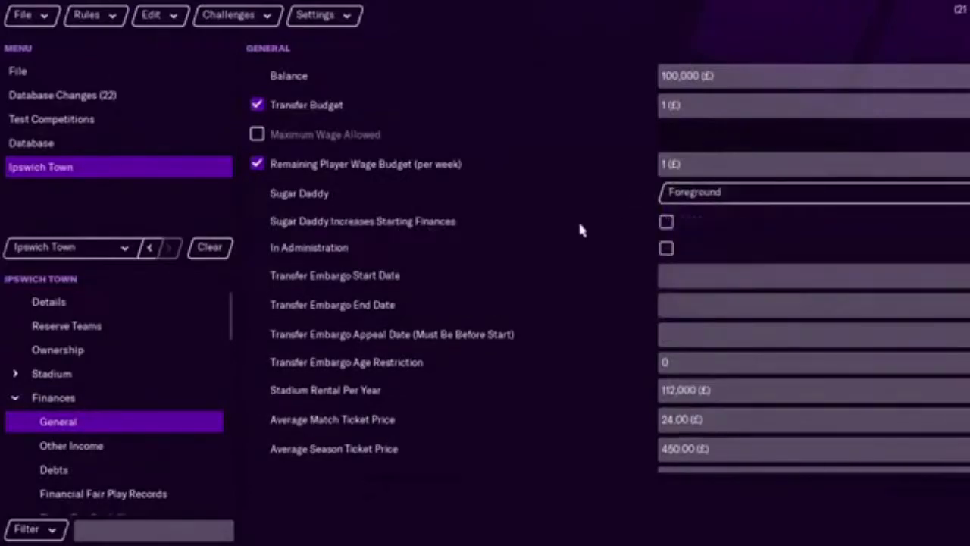
pyautogui.click(666, 222)
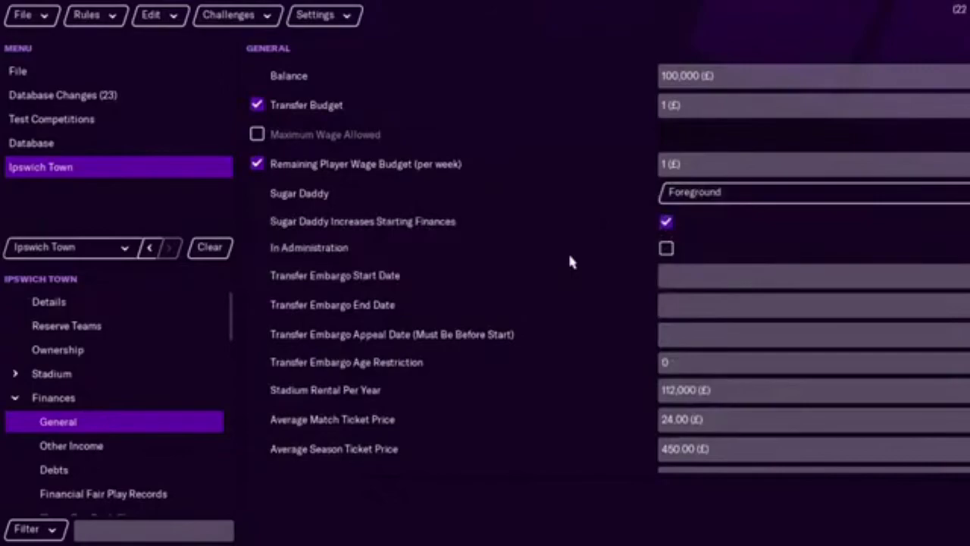
# - Enter 1000000 as the club balance, which shows as 500,000 £
pyautogui.click(664, 75)
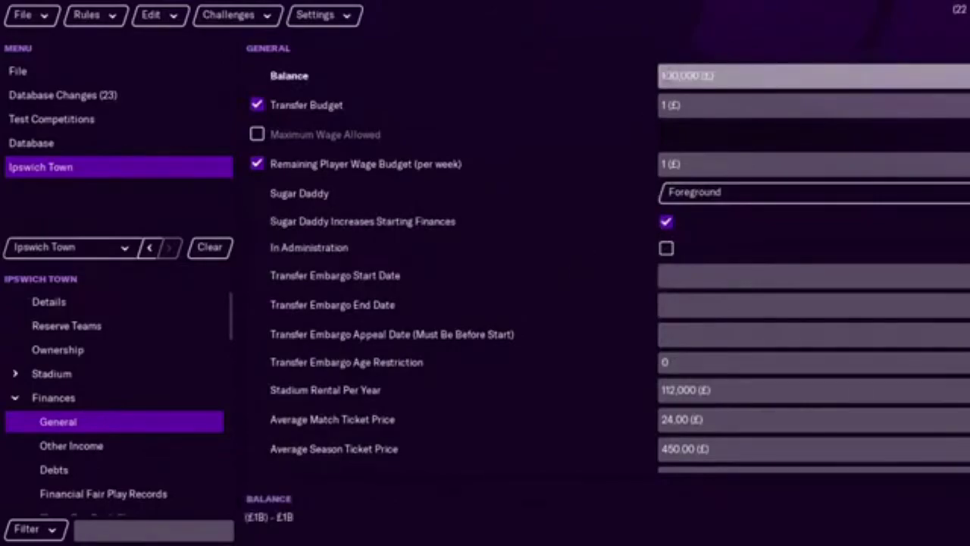
pyautogui.write('1000000')
pyautogui.press('Return')
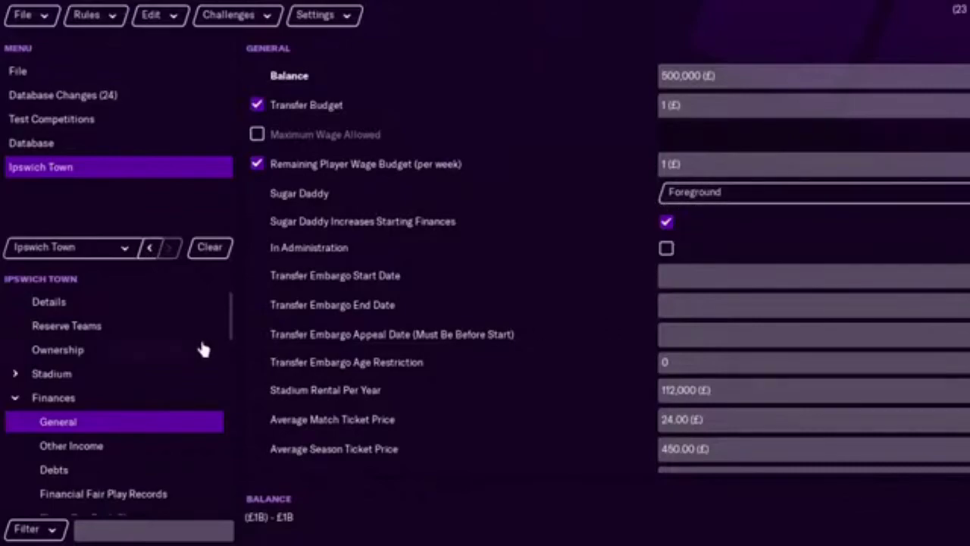
pyautogui.moveTo(235, 310); pyautogui.dragTo(234, 418)
# - From Ipswich Town's Board, add a 'Build a new stadium' goal to The Boss's club vision
pyautogui.click(123, 362)
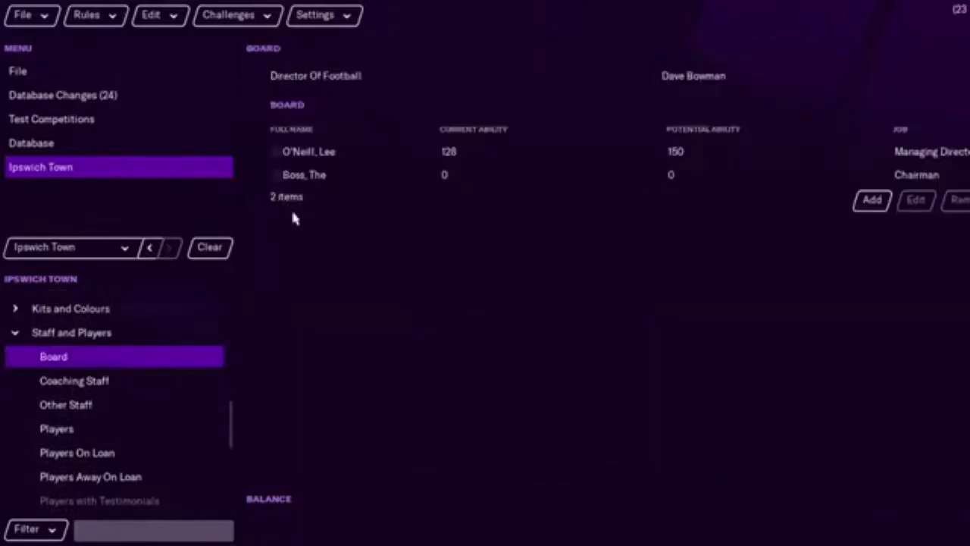
pyautogui.doubleClick(348, 178)
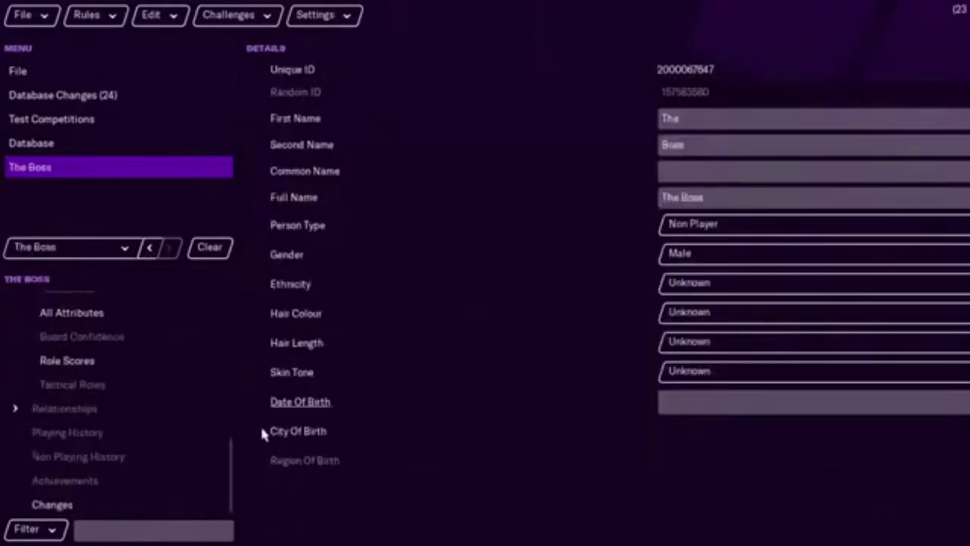
pyautogui.moveTo(232, 461)
pyautogui.mouseDown()
pyautogui.moveTo(233, 314)
pyautogui.moveTo(233, 386)
pyautogui.mouseUp()
pyautogui.click(160, 395)
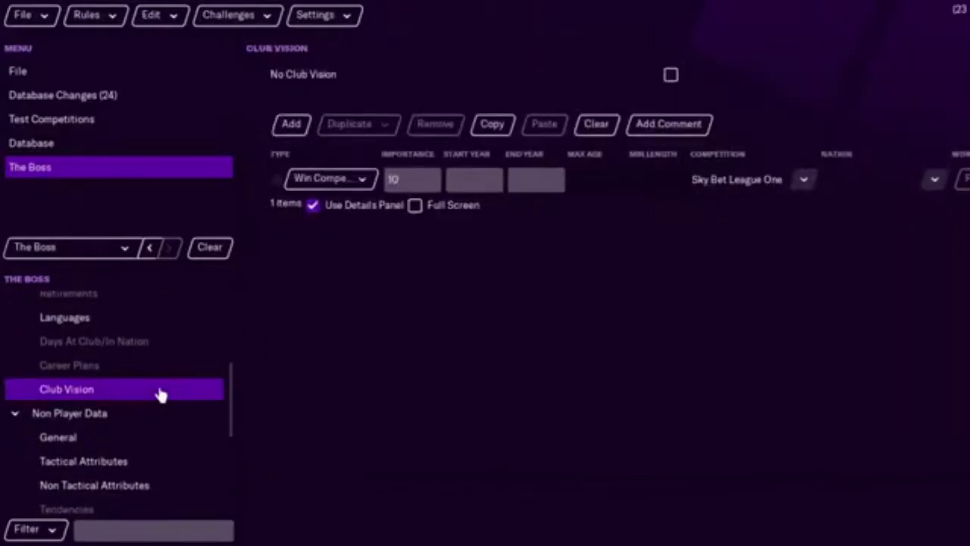
pyautogui.click(301, 127)
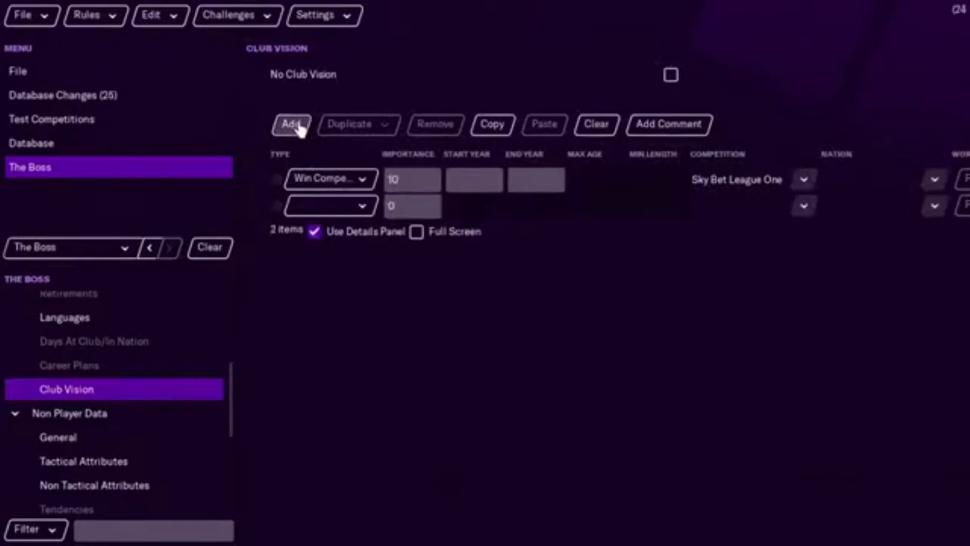
pyautogui.click(354, 207)
pyautogui.scroll(-3, 455, 516)
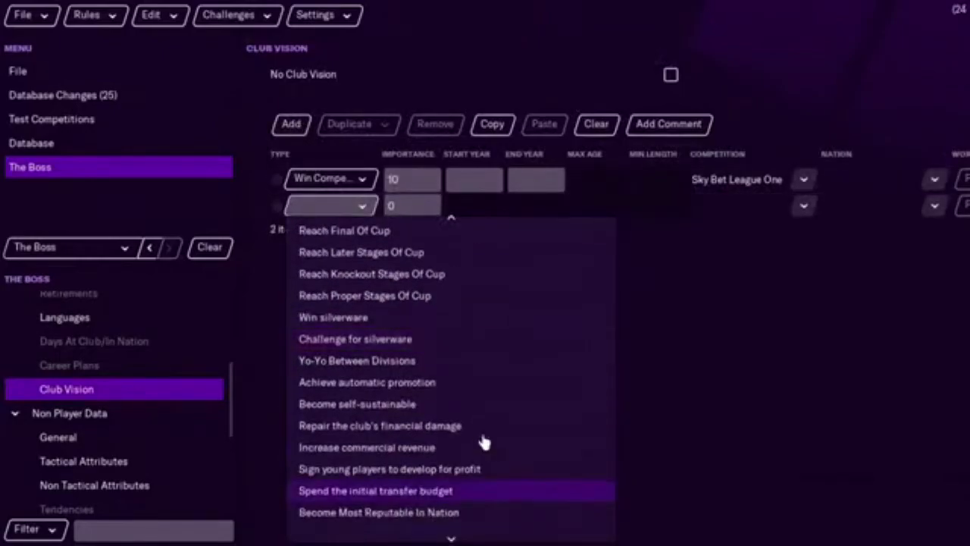
pyautogui.scroll(-5, 474, 535)
pyautogui.scroll(-1, 474, 535)
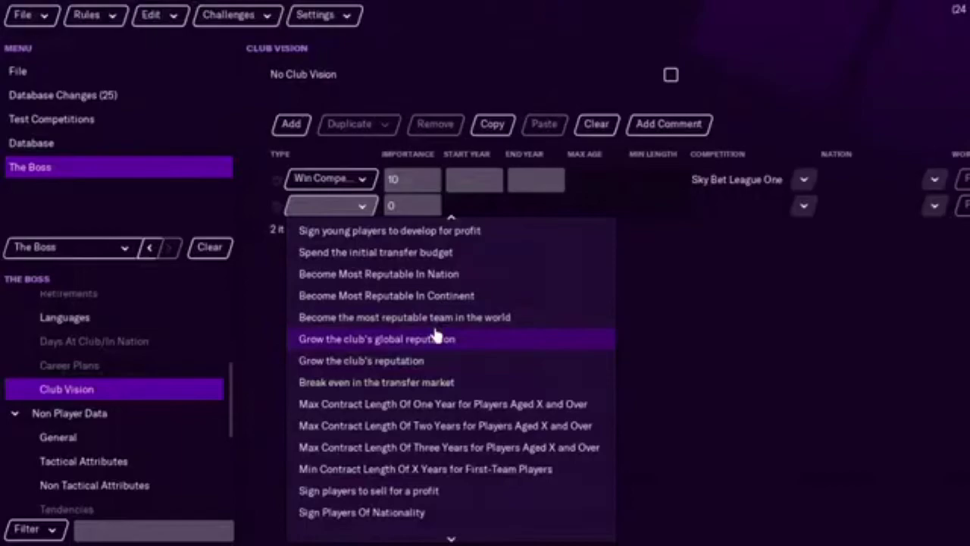
pyautogui.scroll(-4, 448, 533)
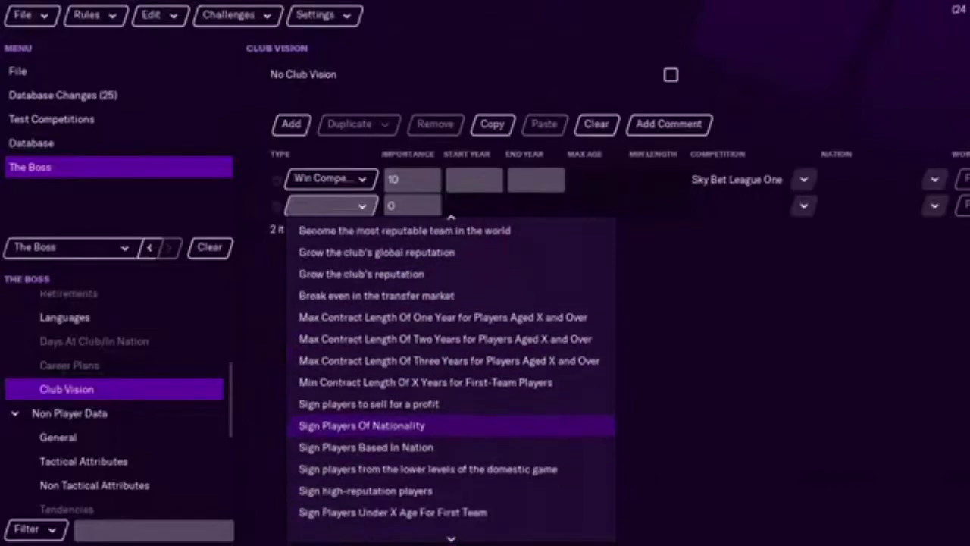
pyautogui.scroll(-5, 493, 424)
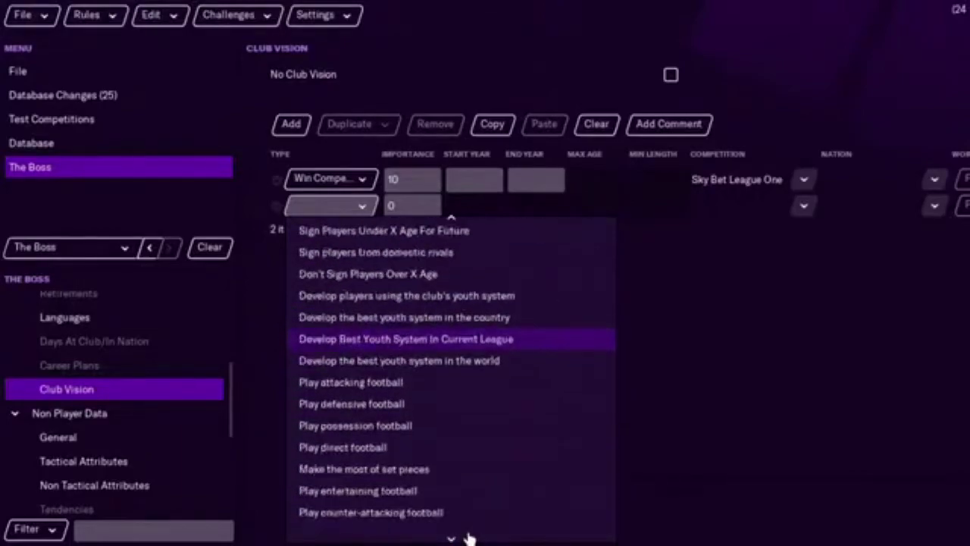
pyautogui.scroll(-1, 468, 531)
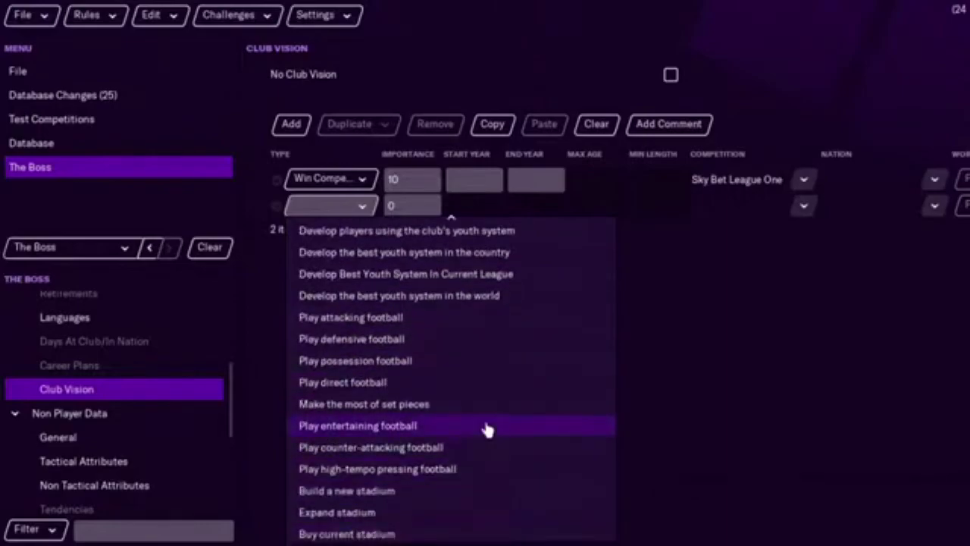
pyautogui.click(397, 492)
# - Set the stadium goal's importance to 10 and confirm the value
pyautogui.click(402, 207)
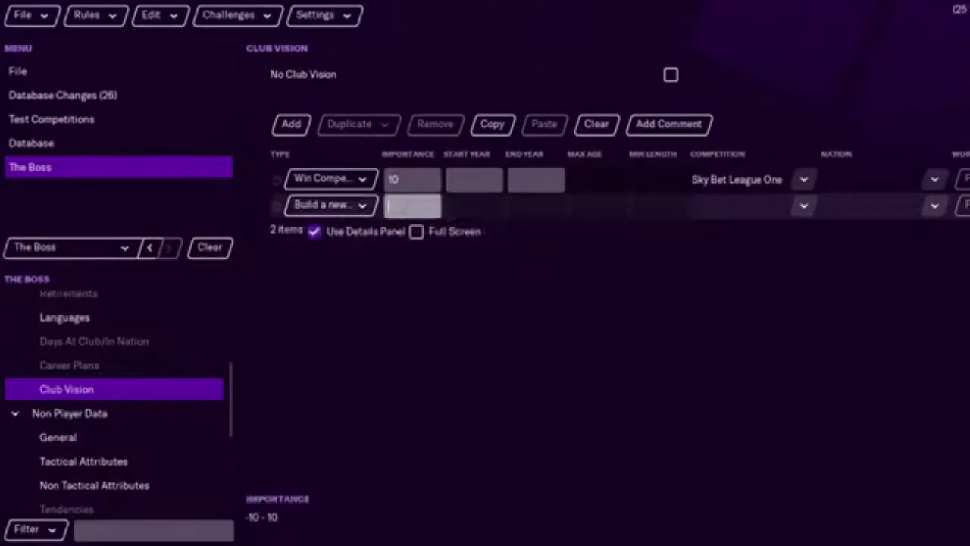
pyautogui.write('10')
pyautogui.press('Return')
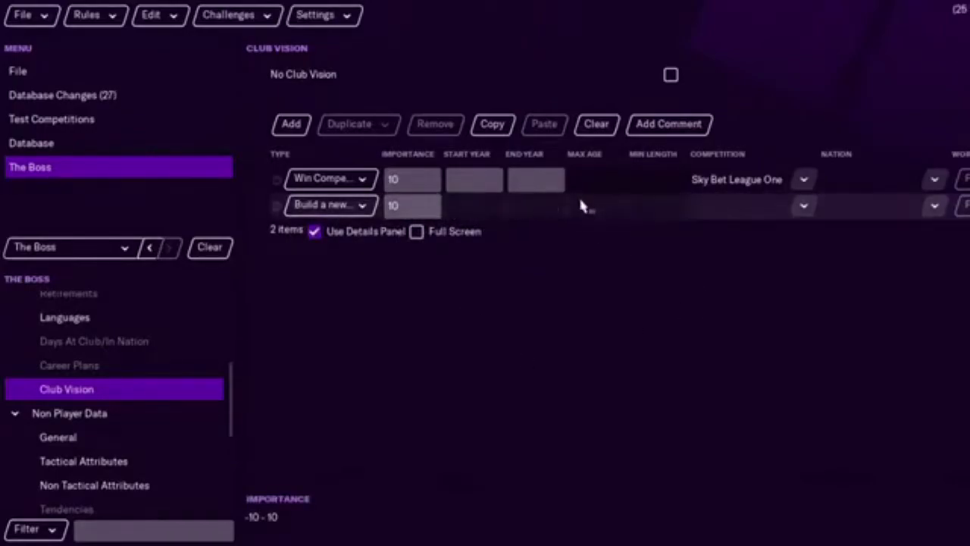
pyautogui.click(275, 207)
pyautogui.click(276, 206)
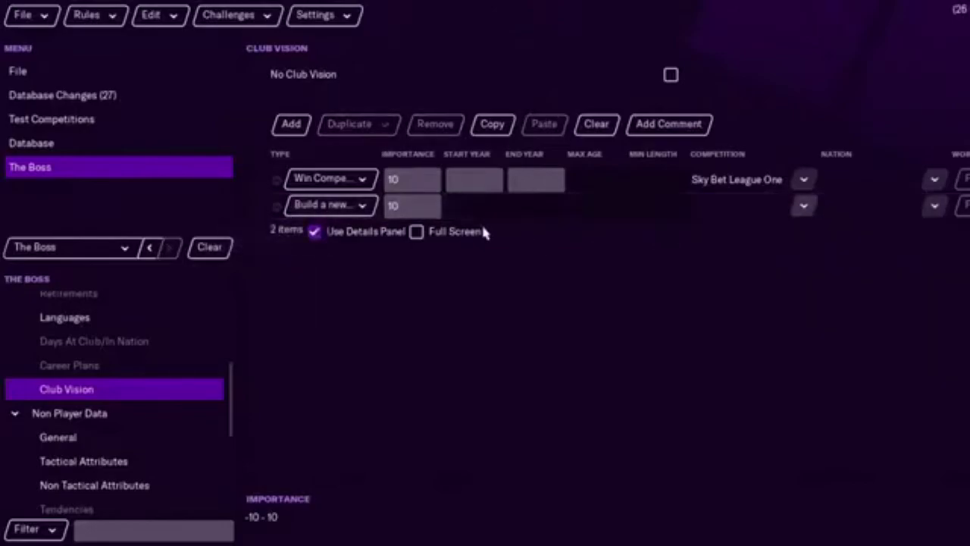
pyautogui.click(425, 205)
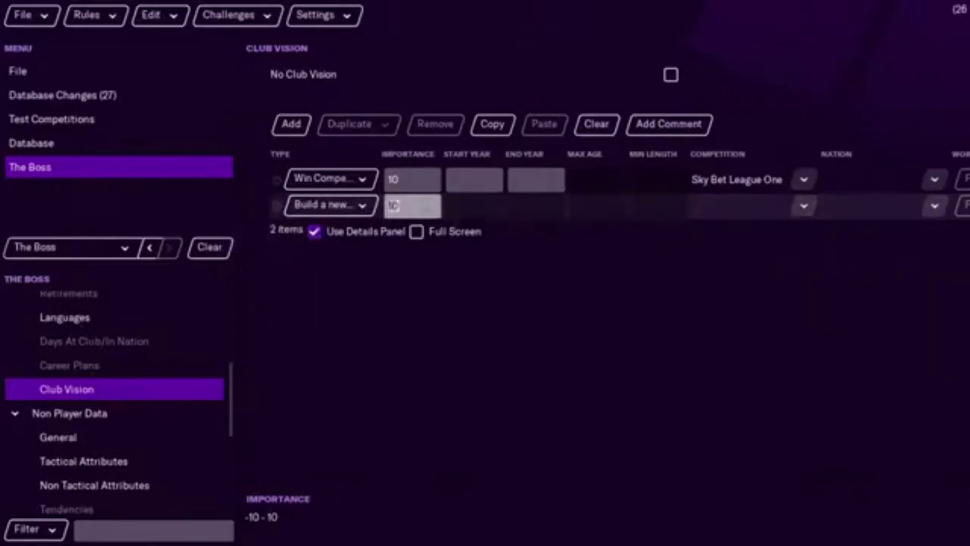
pyautogui.click(416, 372)
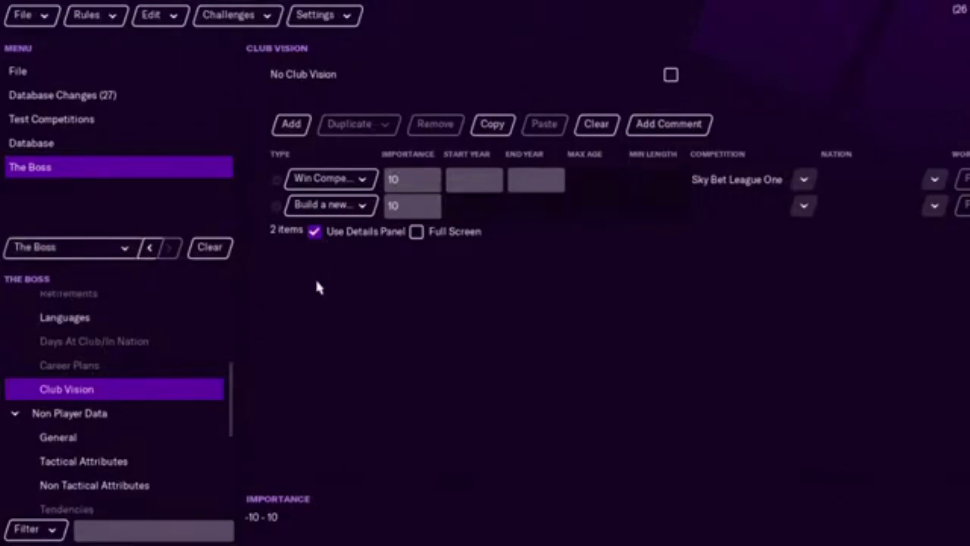
# - Show Test Competitions, simulating down to Vanarama National League North/South from 1/6/2020
pyautogui.moveTo(227, 383); pyautogui.dragTo(223, 162)
pyautogui.click(81, 131)
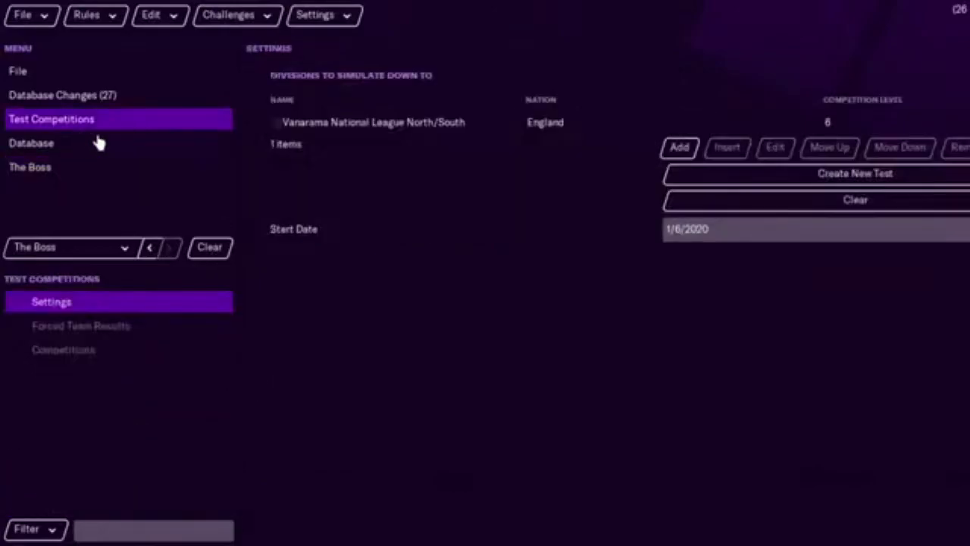